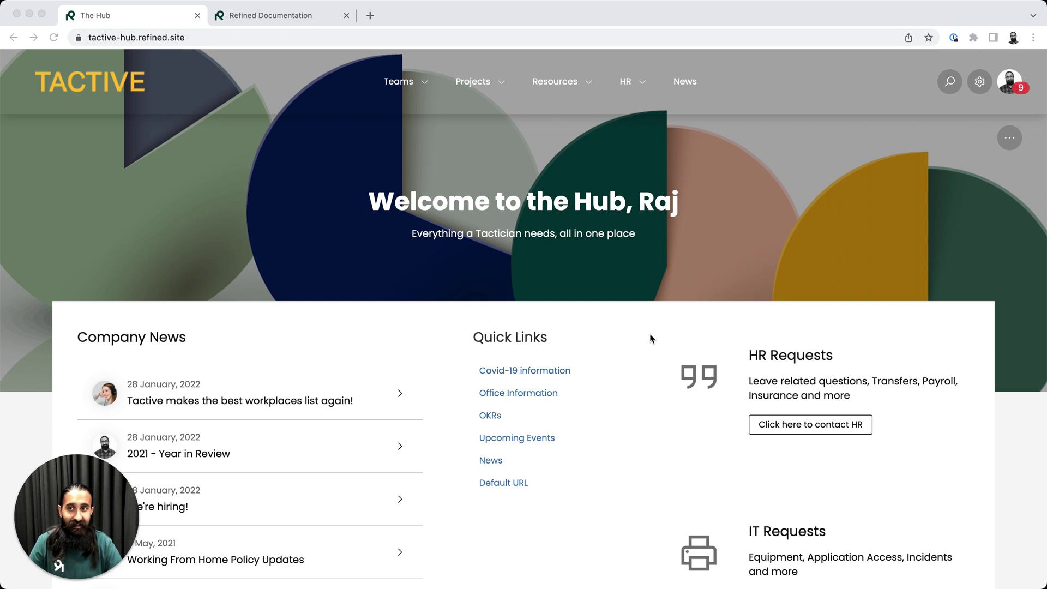
# Visit the Working environment page, return to the Hub home, and glance at the Refined Documentation tab.
pyautogui.scroll(-8, 650, 339)
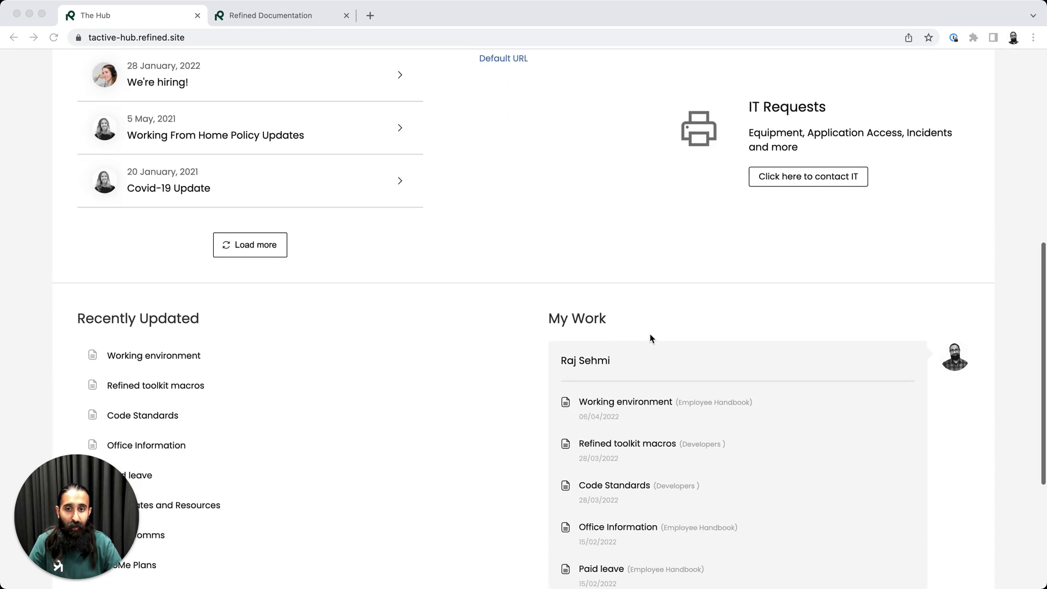
pyautogui.click(167, 356)
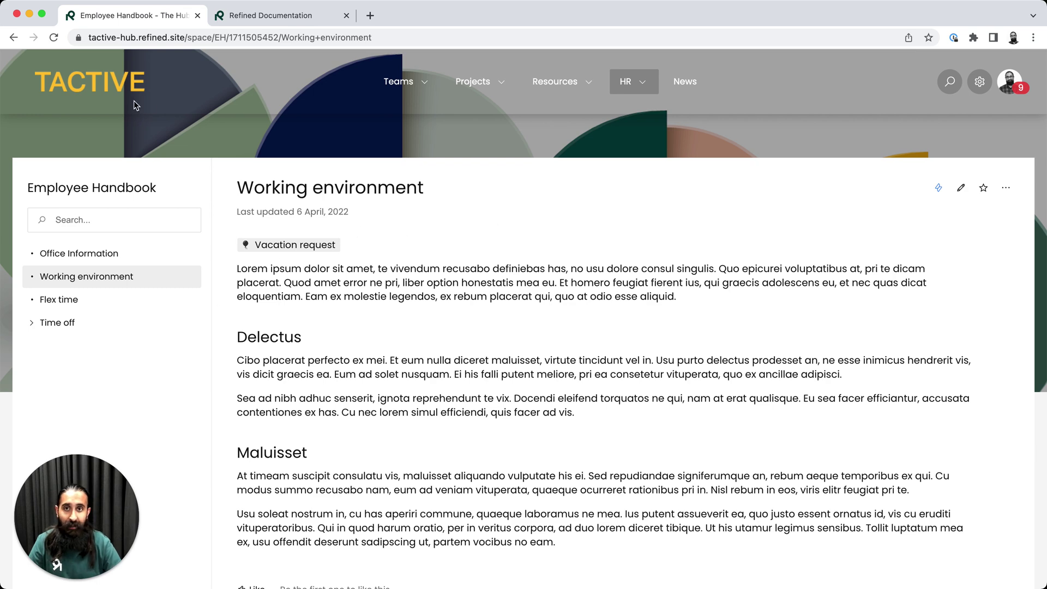
pyautogui.click(95, 92)
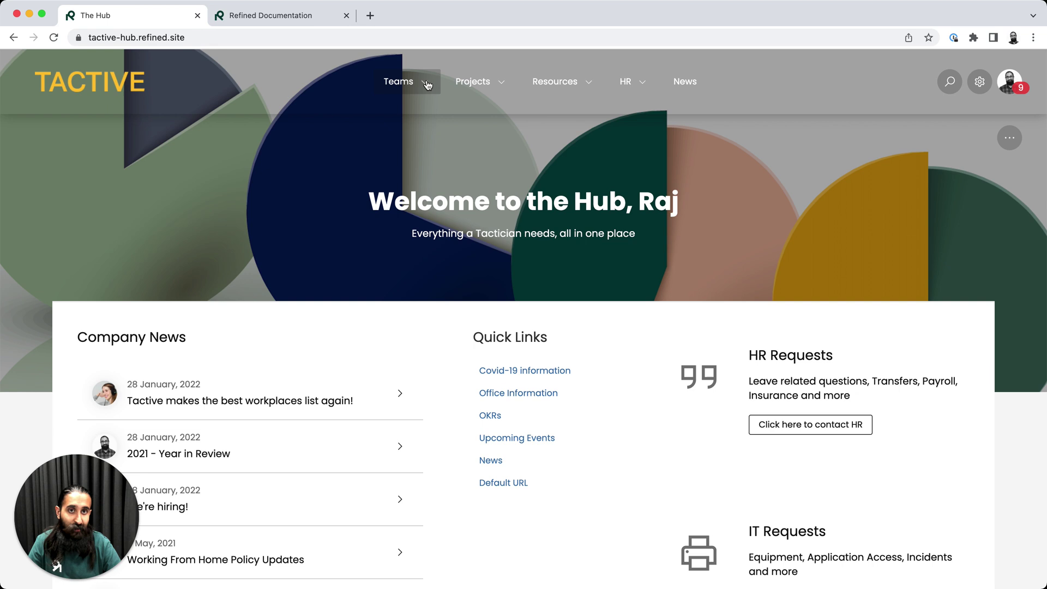
pyautogui.click(302, 16)
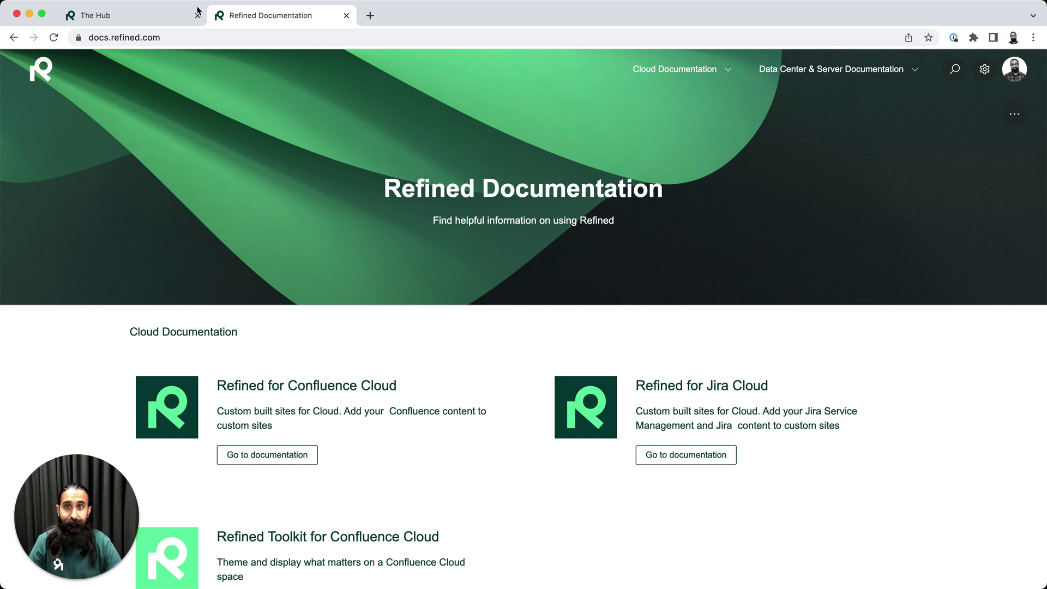
pyautogui.click(135, 17)
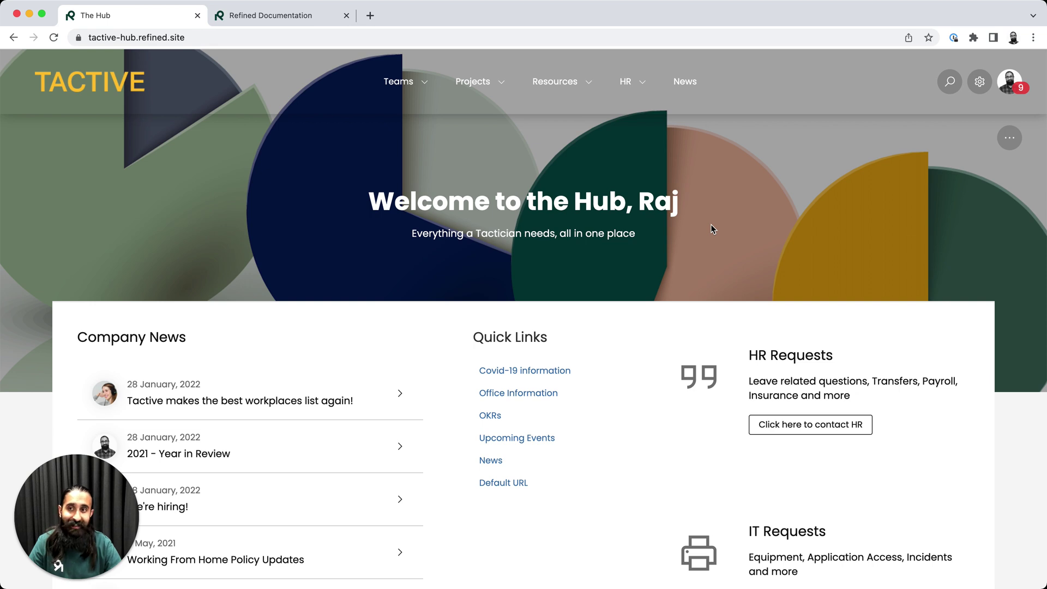
# Browse the Hub's team spaces list and go to the Design team space.
pyautogui.click(426, 84)
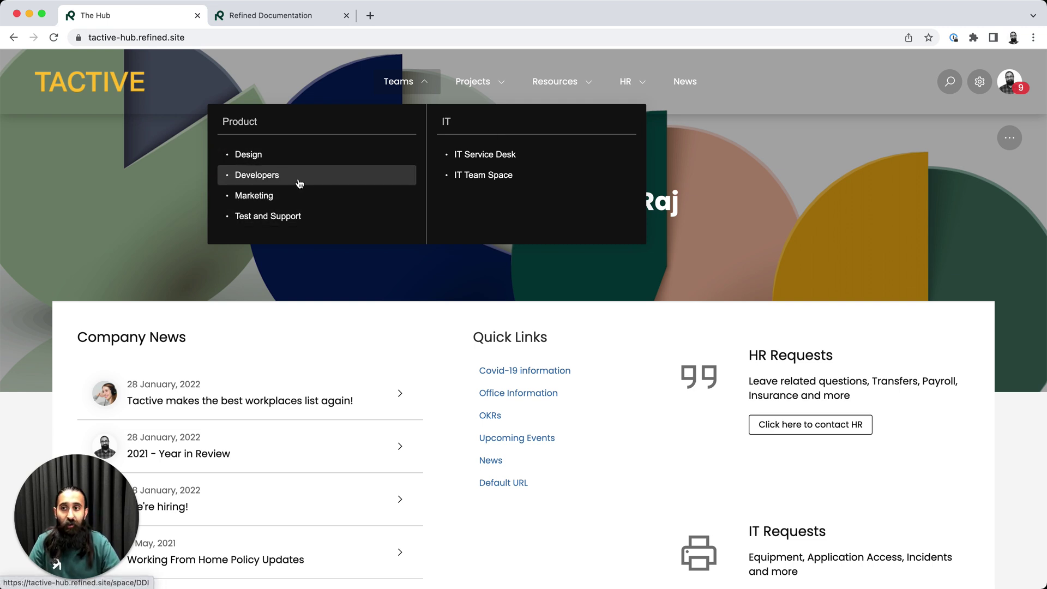
pyautogui.click(735, 153)
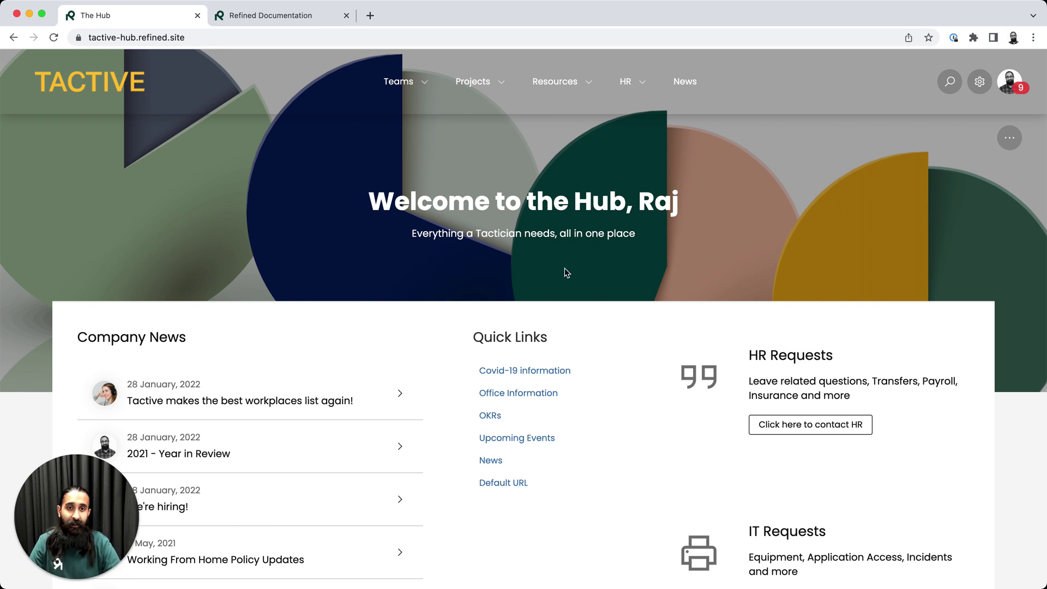
pyautogui.click(426, 84)
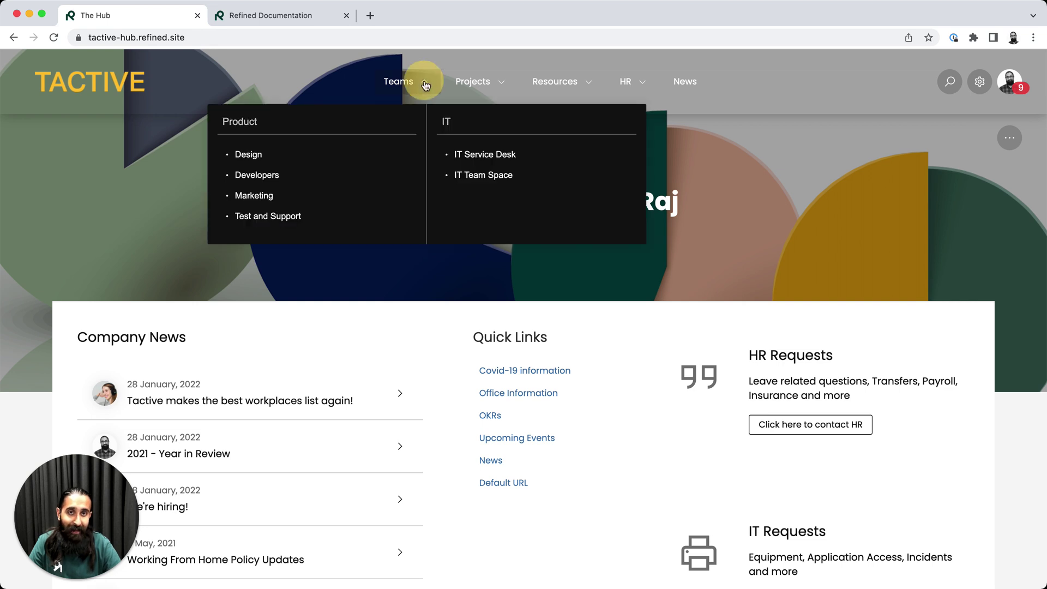
pyautogui.click(258, 160)
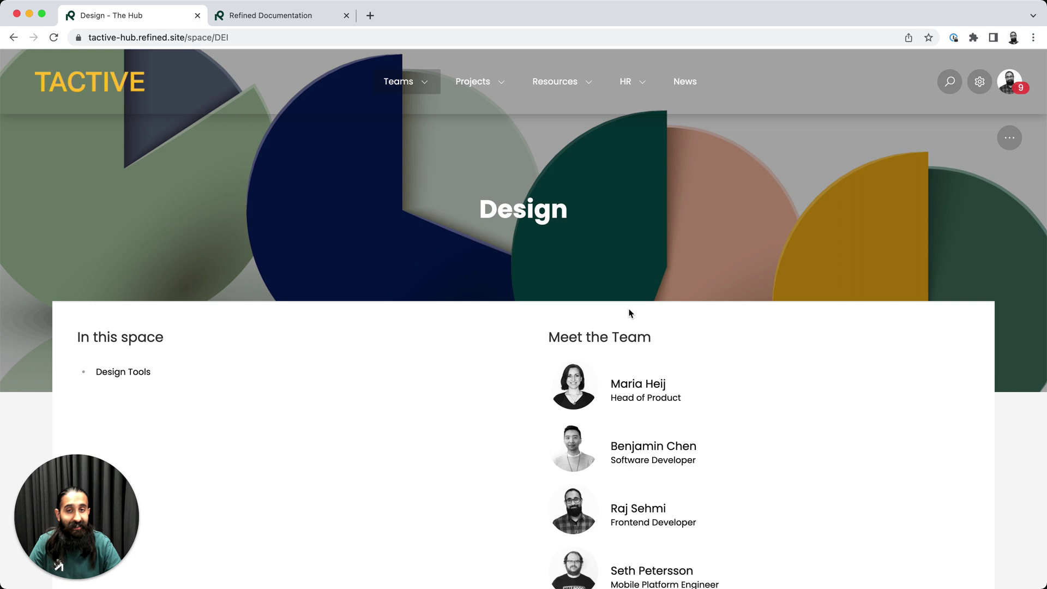
# Return to the Hub home page via the TACTIVE logo and scroll through its sections.
pyautogui.click(121, 81)
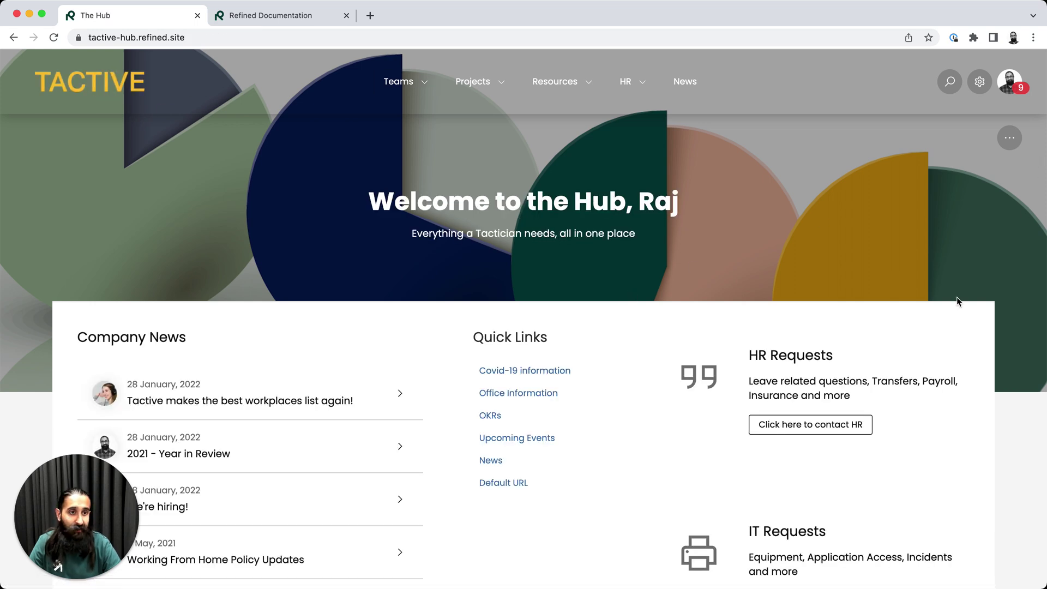
pyautogui.scroll(-9, 957, 296)
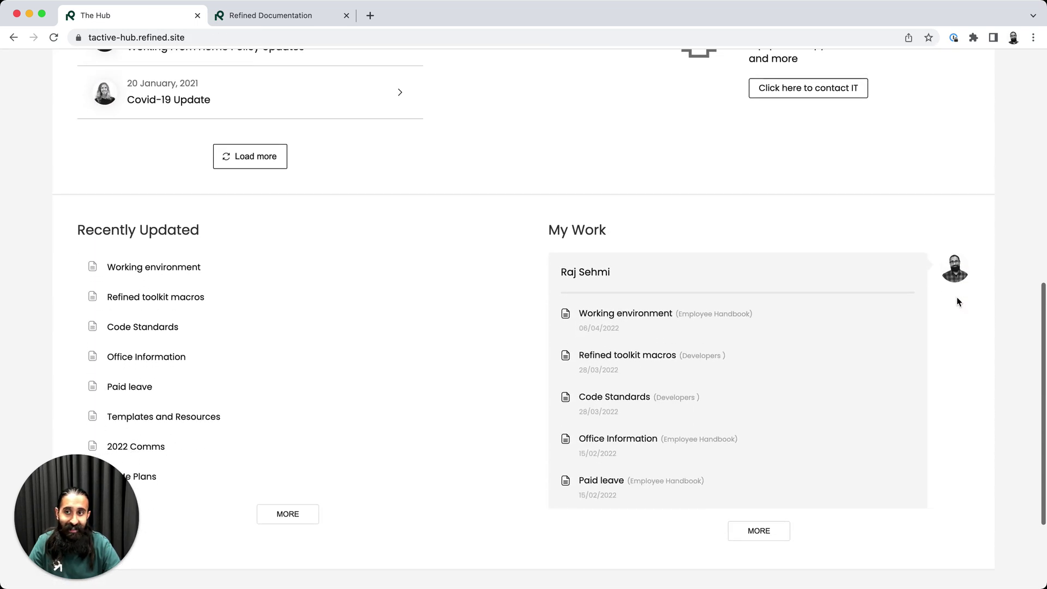
pyautogui.scroll(-5, 956, 301)
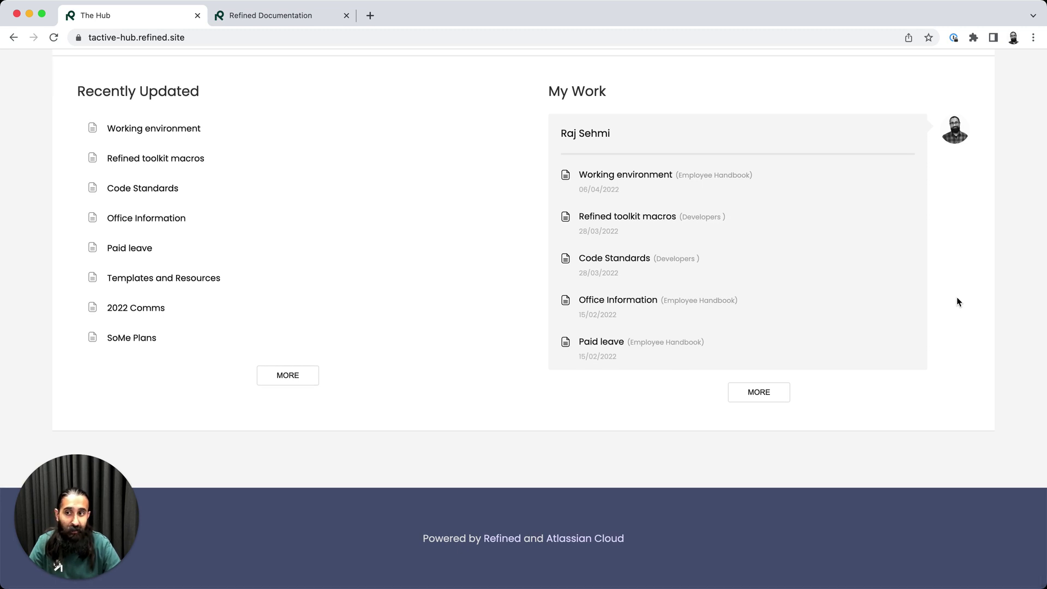
pyautogui.scroll(15, 956, 297)
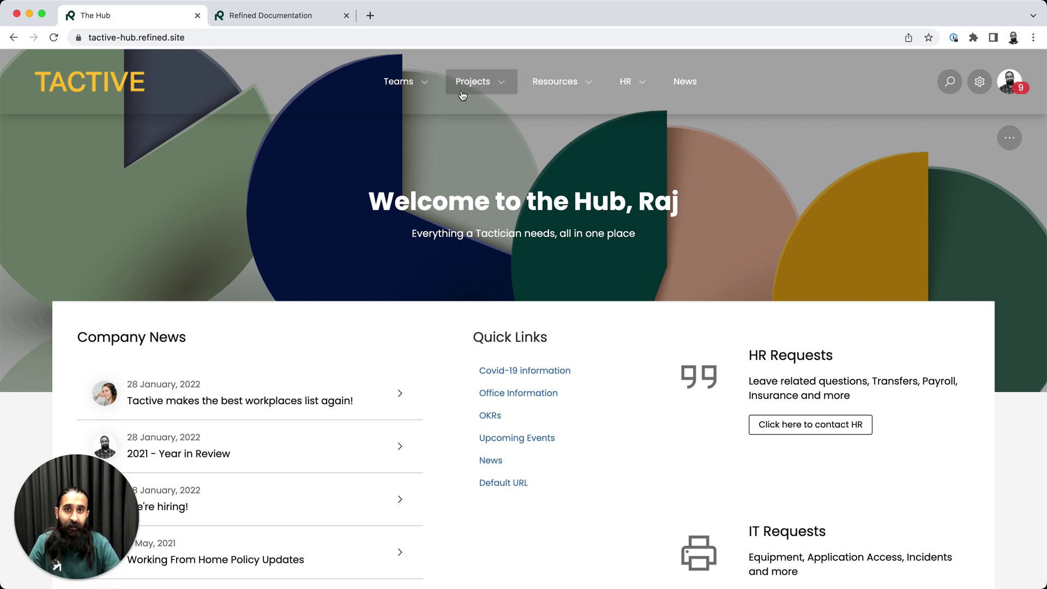
# Open Site Builder in a new tab from the gear menu and close the Refined Documentation tab.
pyautogui.click(426, 87)
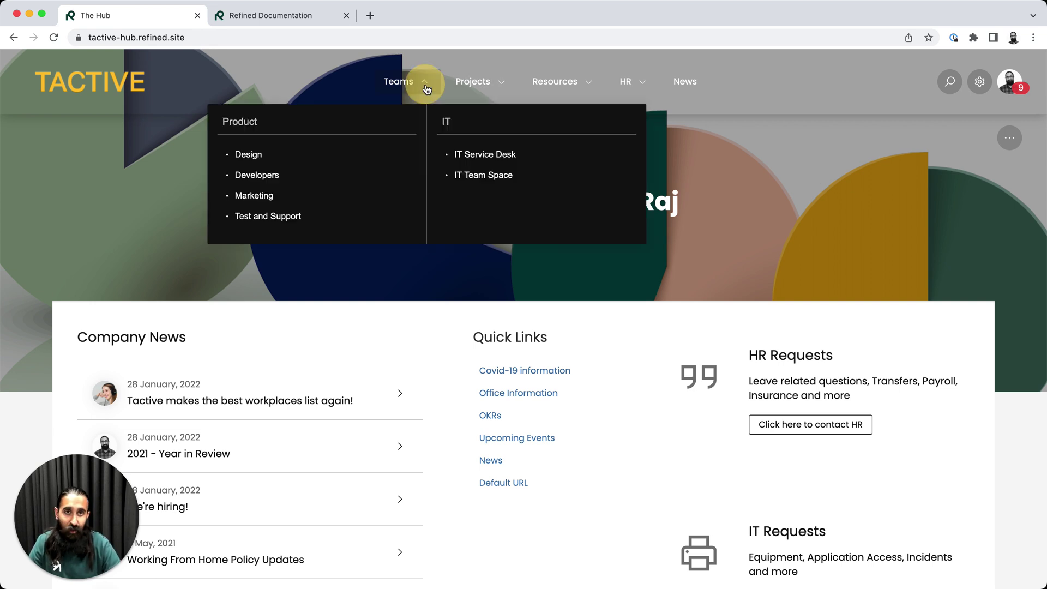
pyautogui.click(798, 172)
pyautogui.click(977, 86)
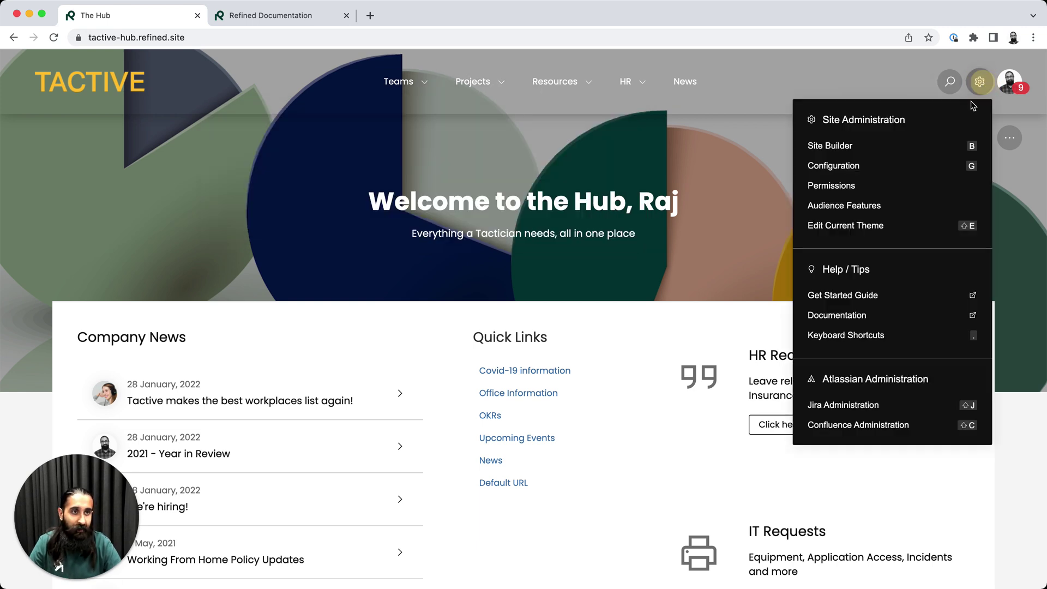
pyautogui.rightClick(883, 144)
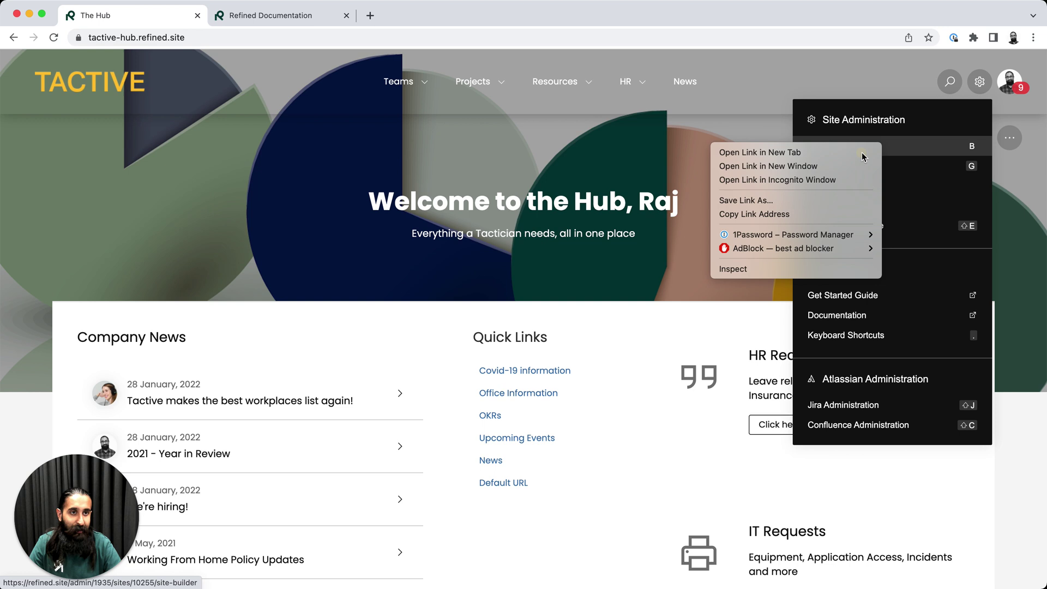
pyautogui.click(861, 154)
pyautogui.click(495, 15)
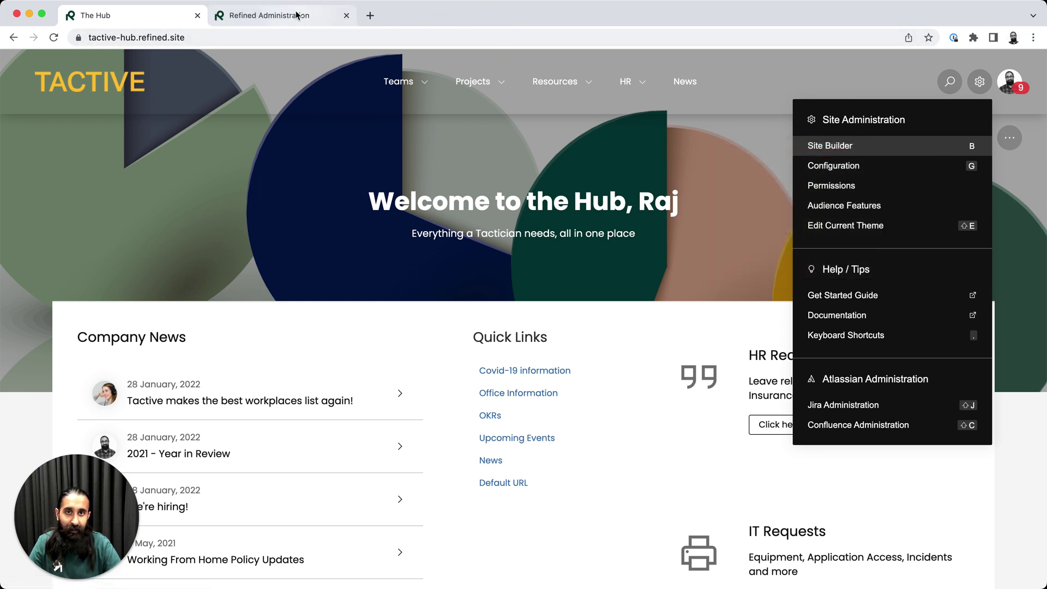
# Compare the Site Builder tree with the Hub's team spaces list, ending on the Hub home page.
pyautogui.click(297, 15)
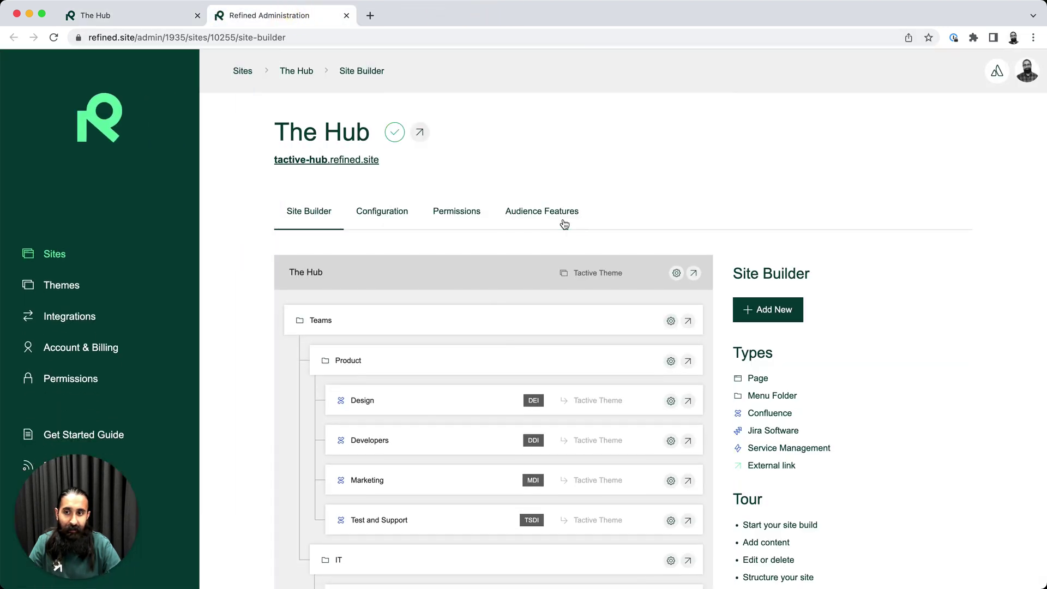
pyautogui.scroll(-3, 564, 223)
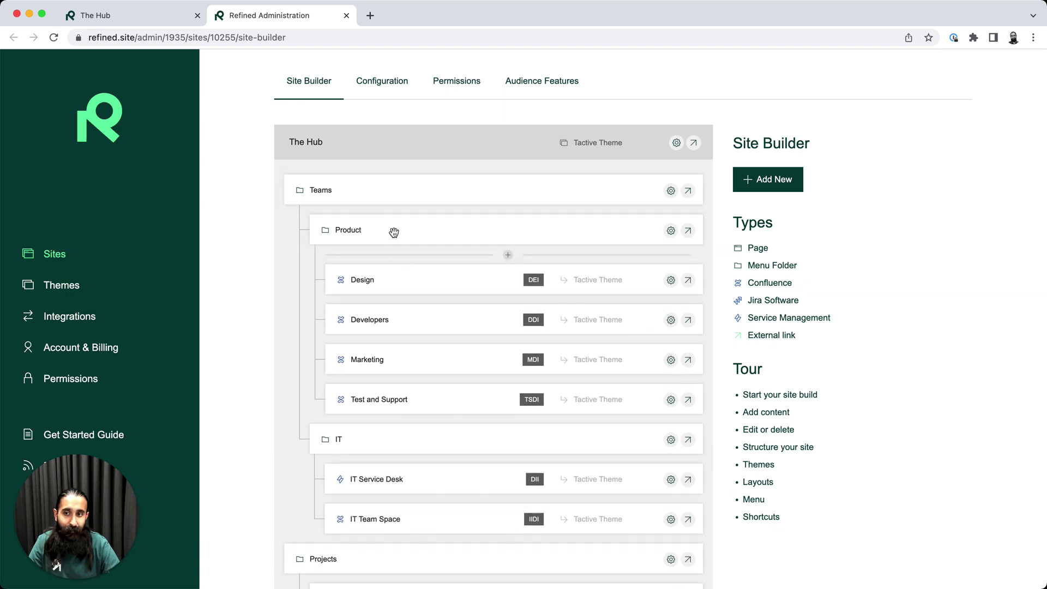
pyautogui.click(152, 17)
pyautogui.click(432, 90)
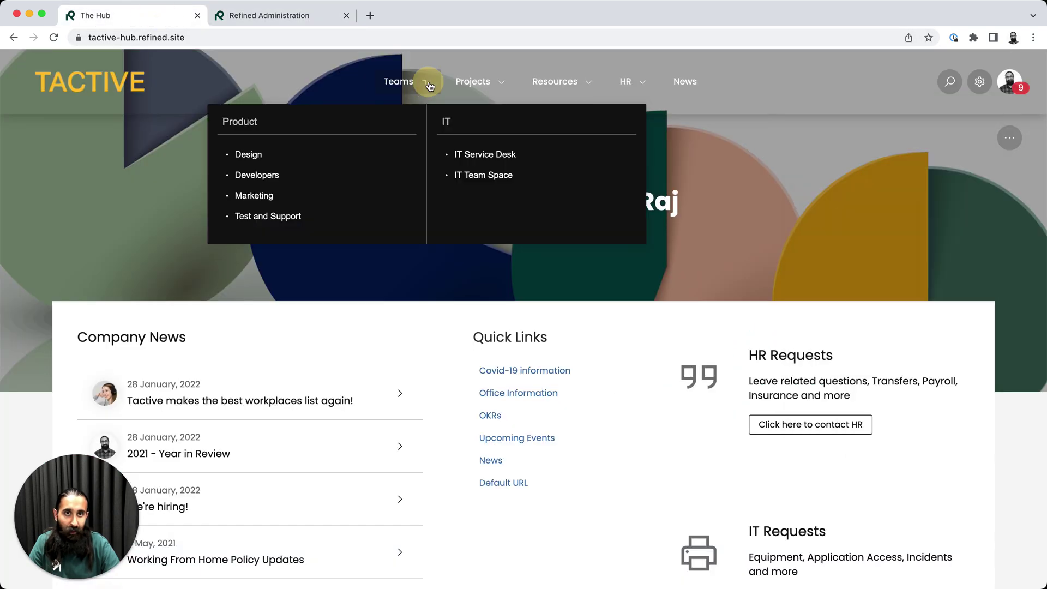
pyautogui.click(285, 17)
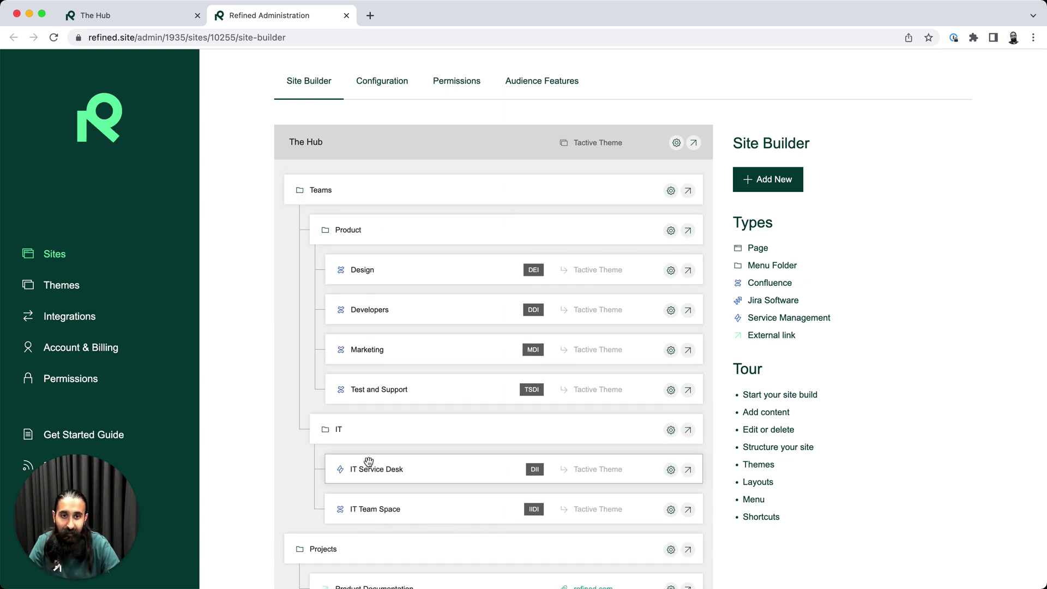
pyautogui.click(143, 20)
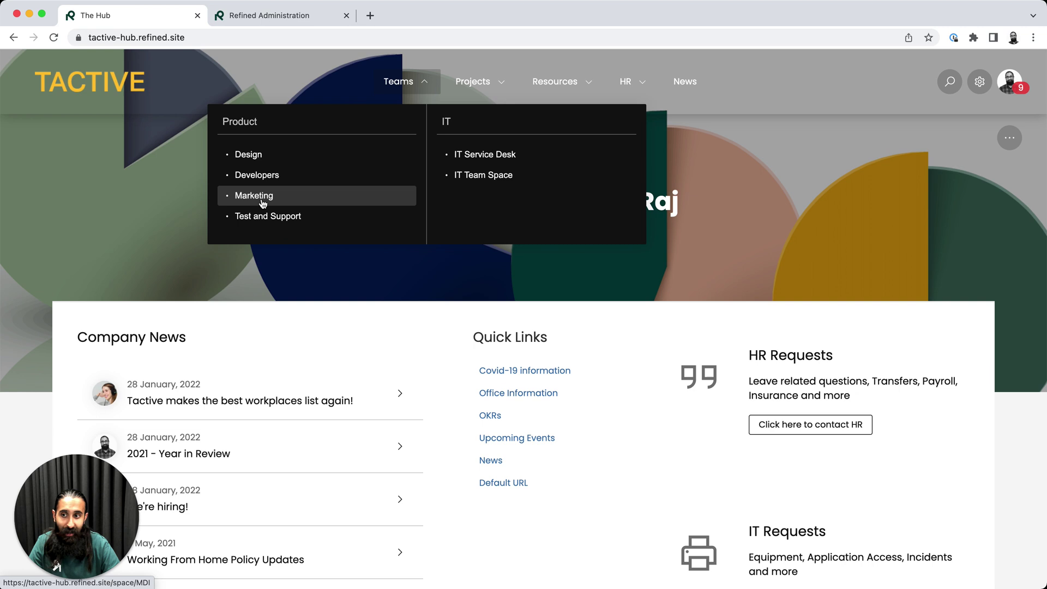
pyautogui.click(133, 195)
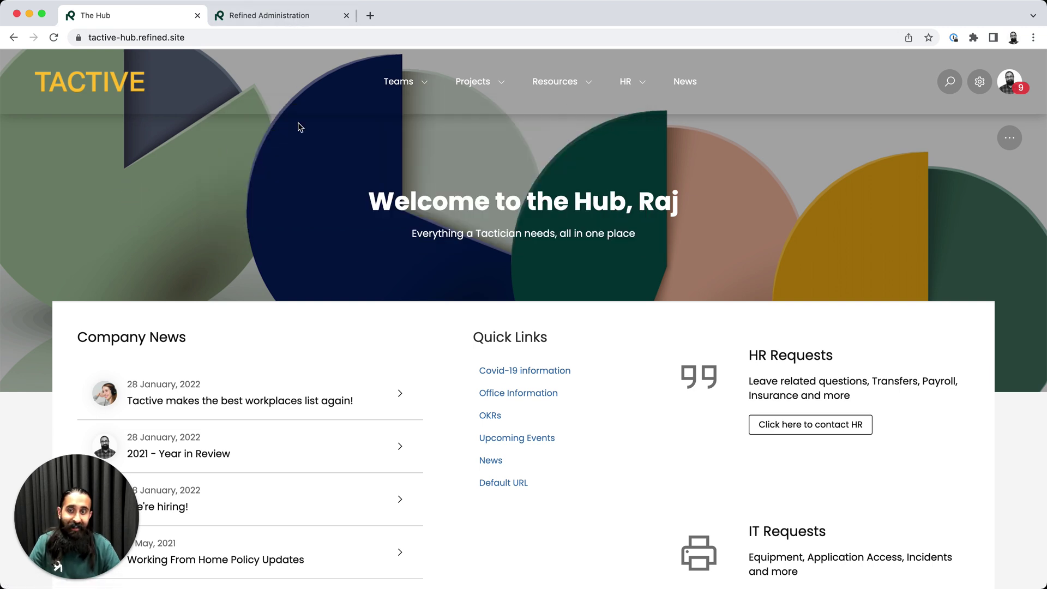
pyautogui.click(273, 15)
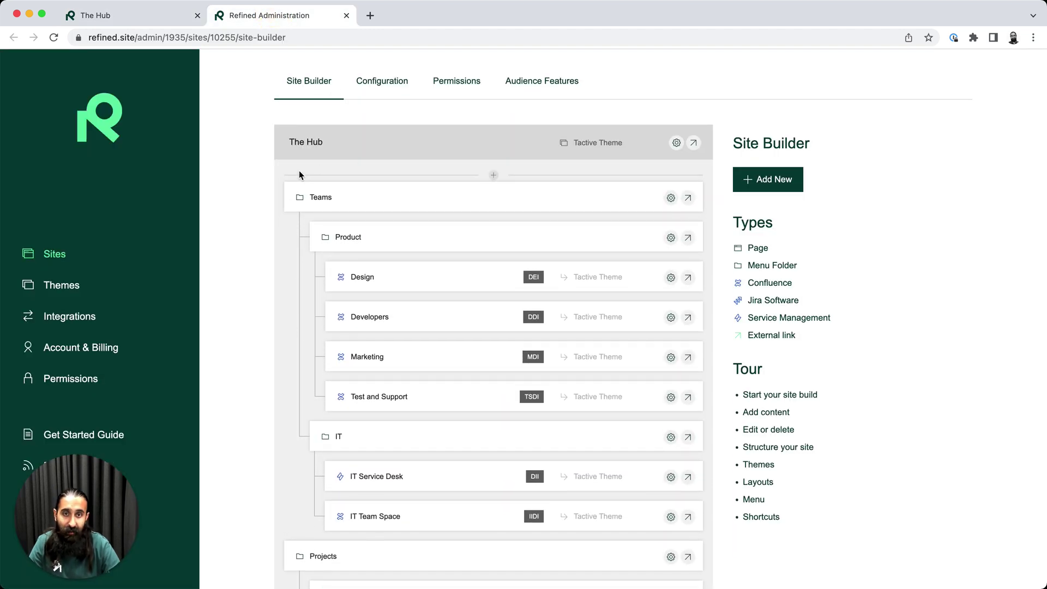
pyautogui.click(145, 15)
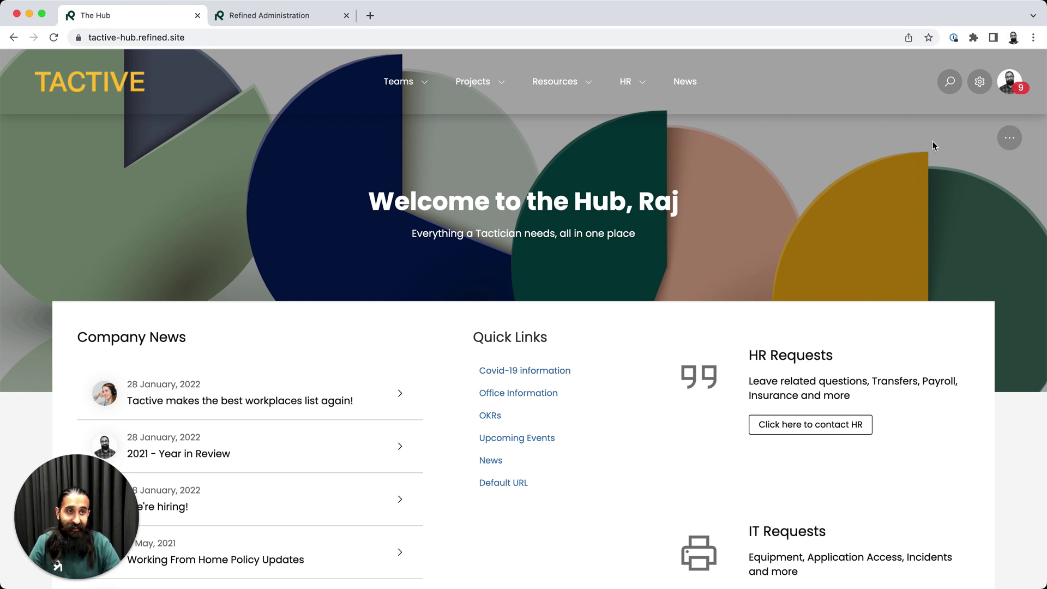
# Edit the home page layout and delete the section holding the Pages module.
pyautogui.click(1010, 137)
pyautogui.click(935, 171)
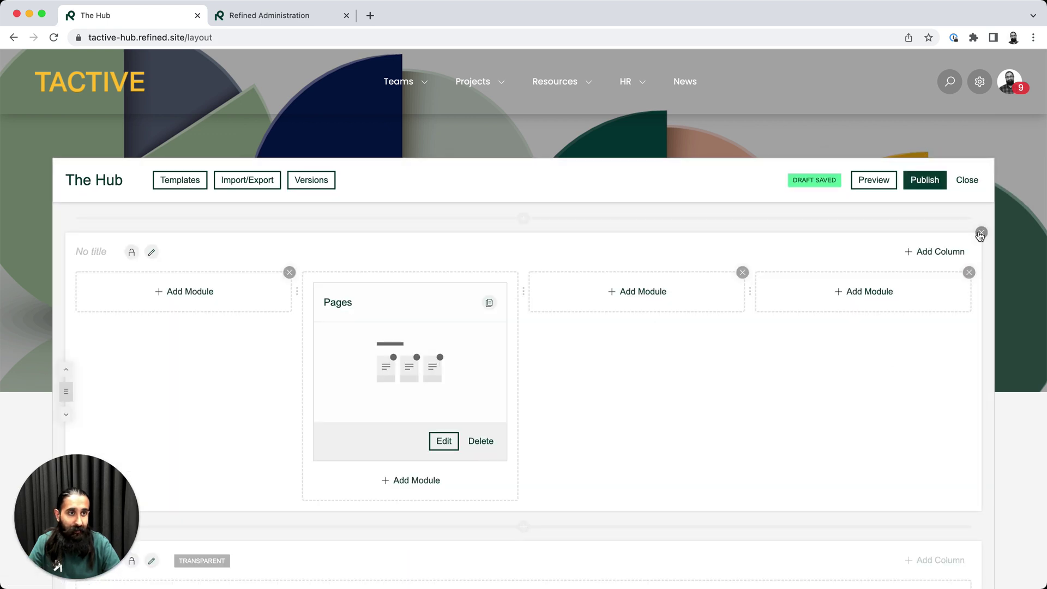
pyautogui.click(982, 233)
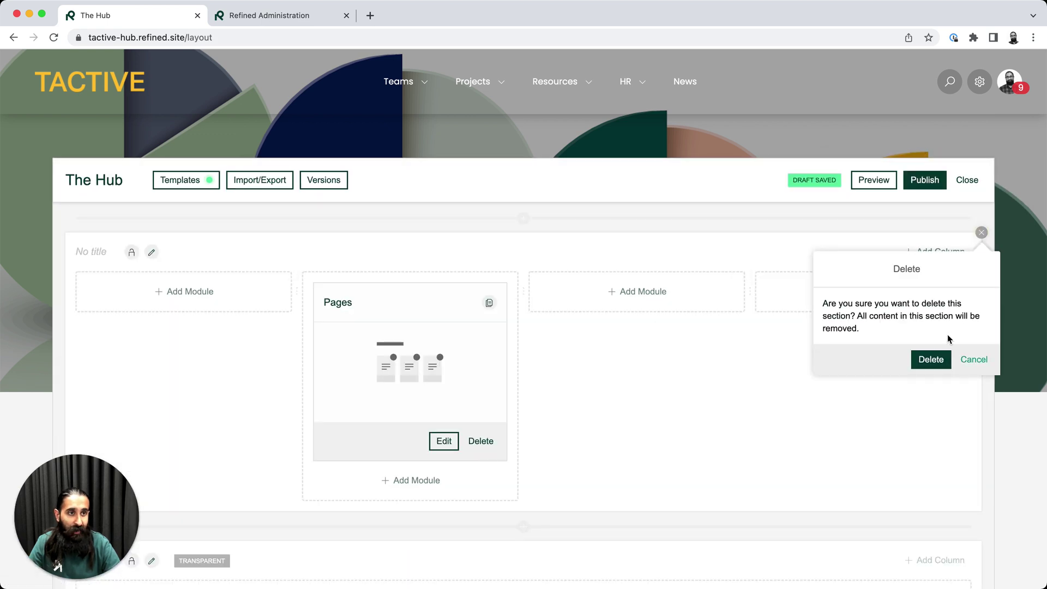
pyautogui.click(931, 359)
# Insert a new top section, extend it to four columns, and bring up the Add Module choices.
pyautogui.click(523, 218)
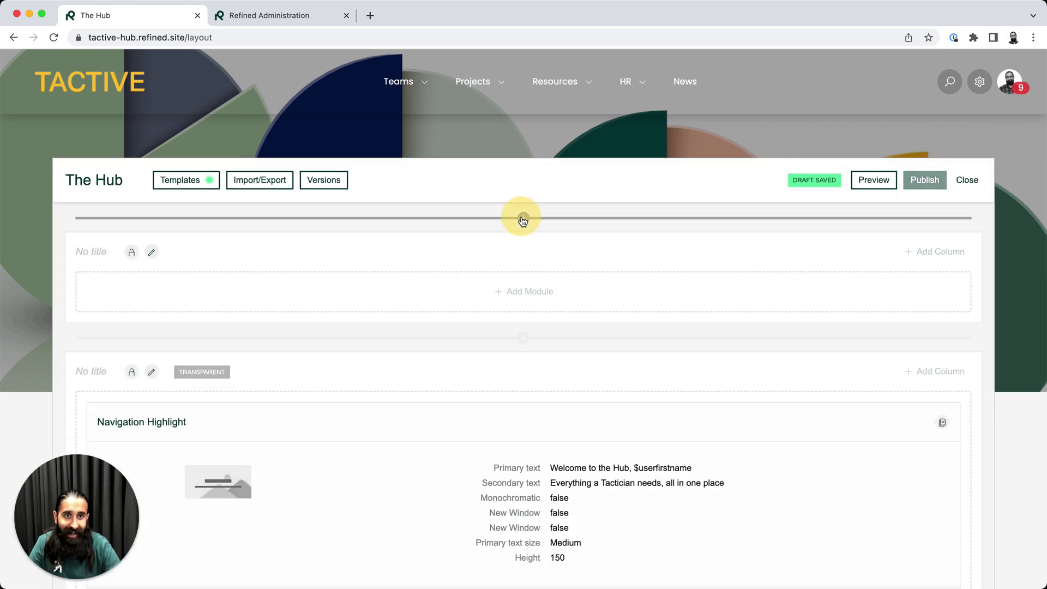
pyautogui.click(940, 255)
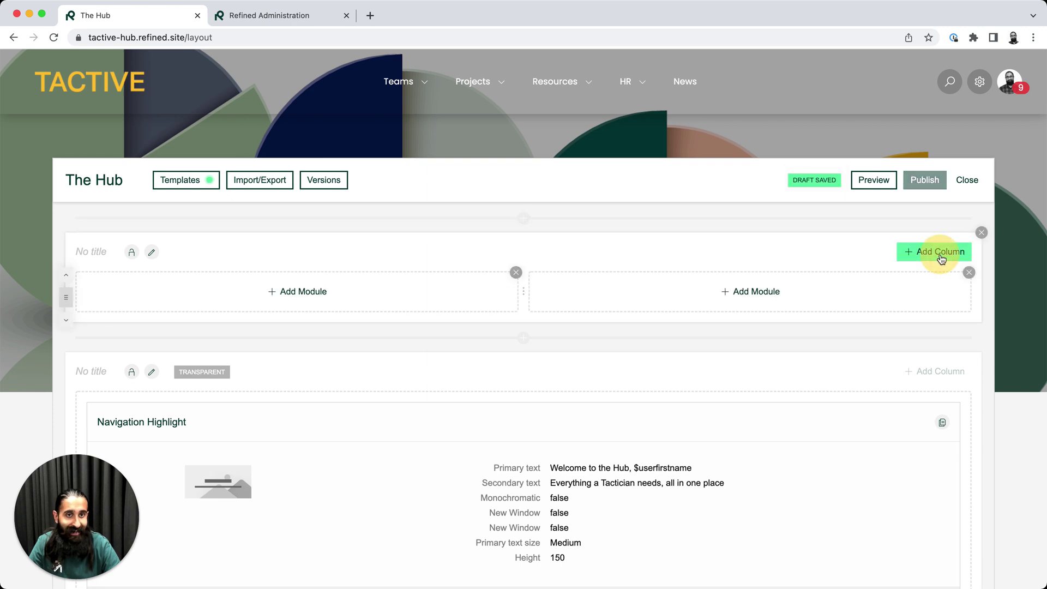
pyautogui.click(940, 254)
pyautogui.click(940, 254)
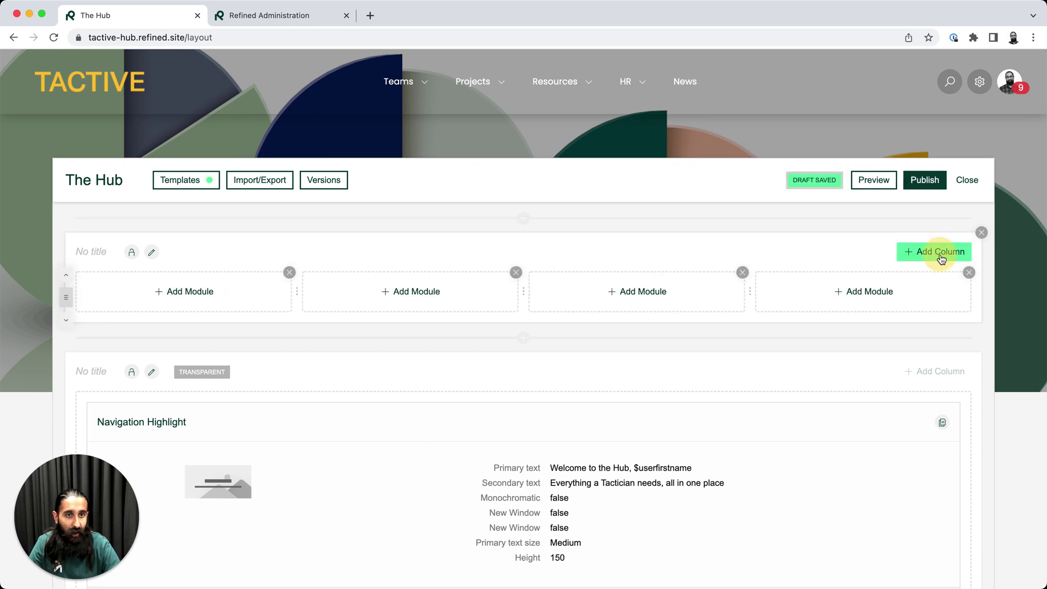
pyautogui.click(412, 294)
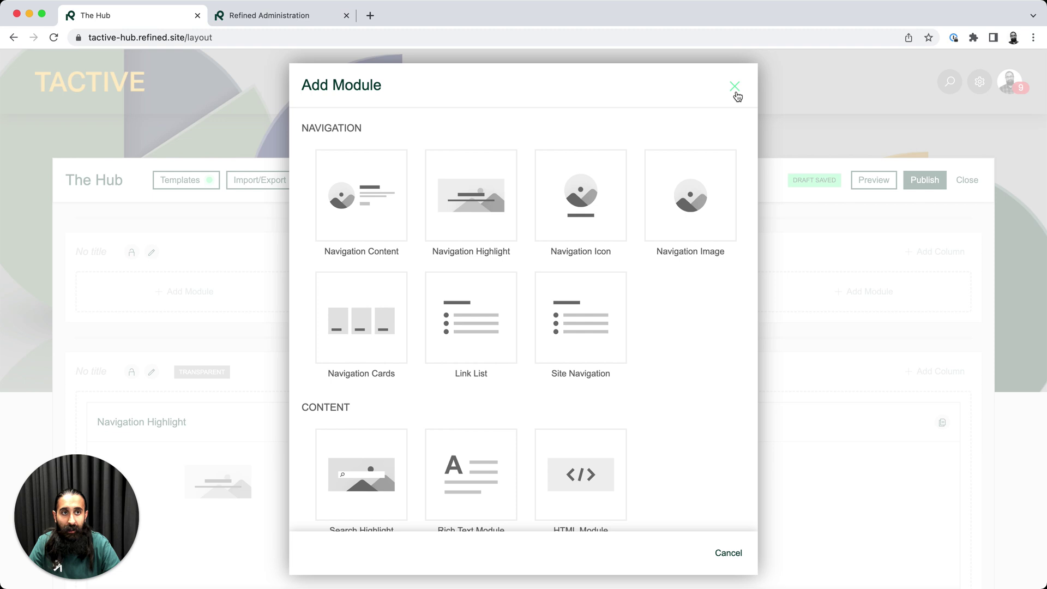
pyautogui.click(735, 87)
pyautogui.scroll(-3, 736, 382)
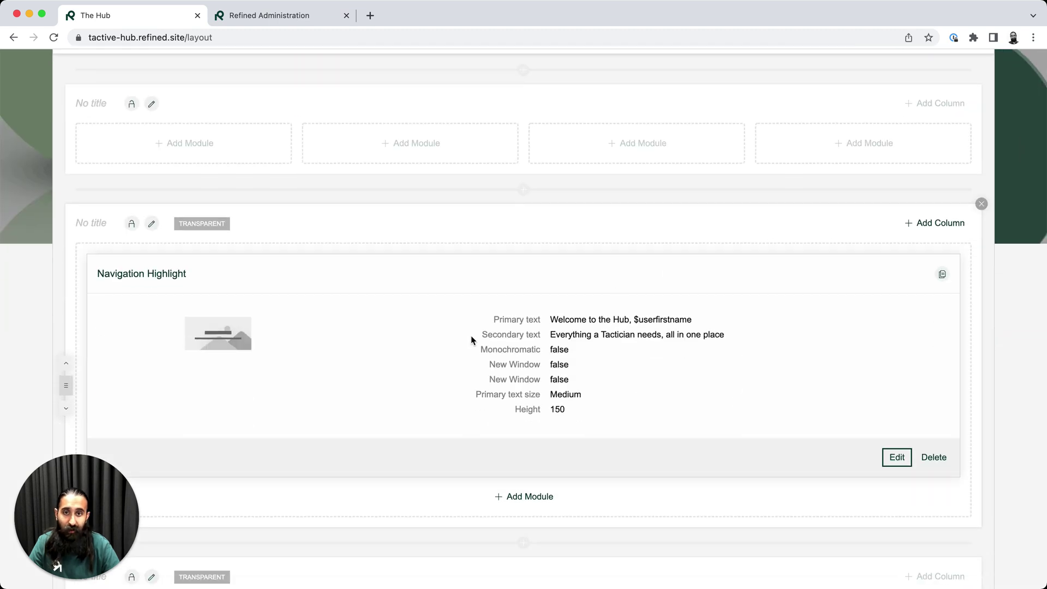
pyautogui.scroll(1, 469, 305)
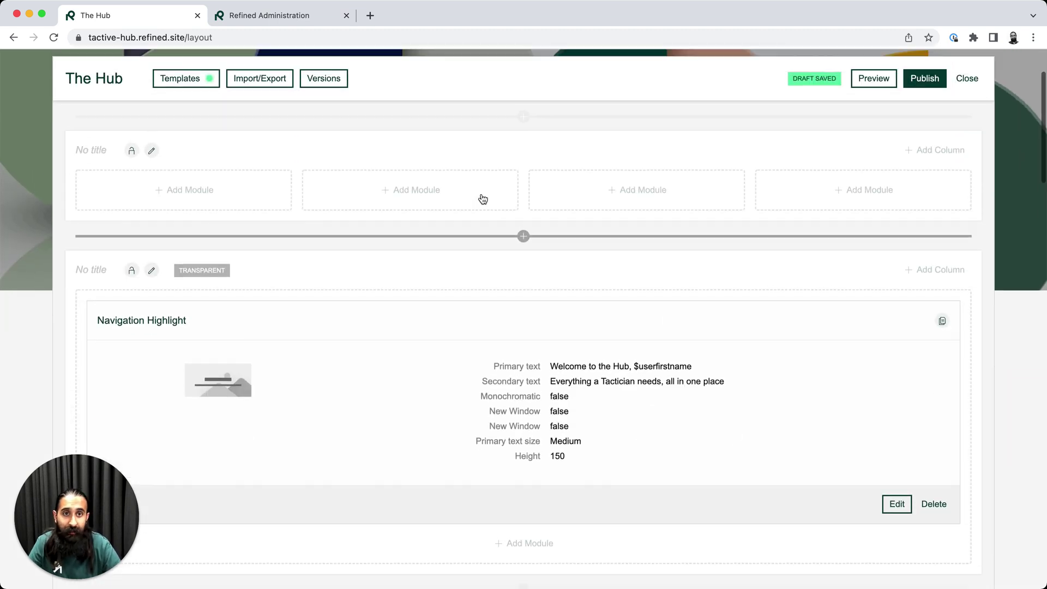
pyautogui.click(424, 196)
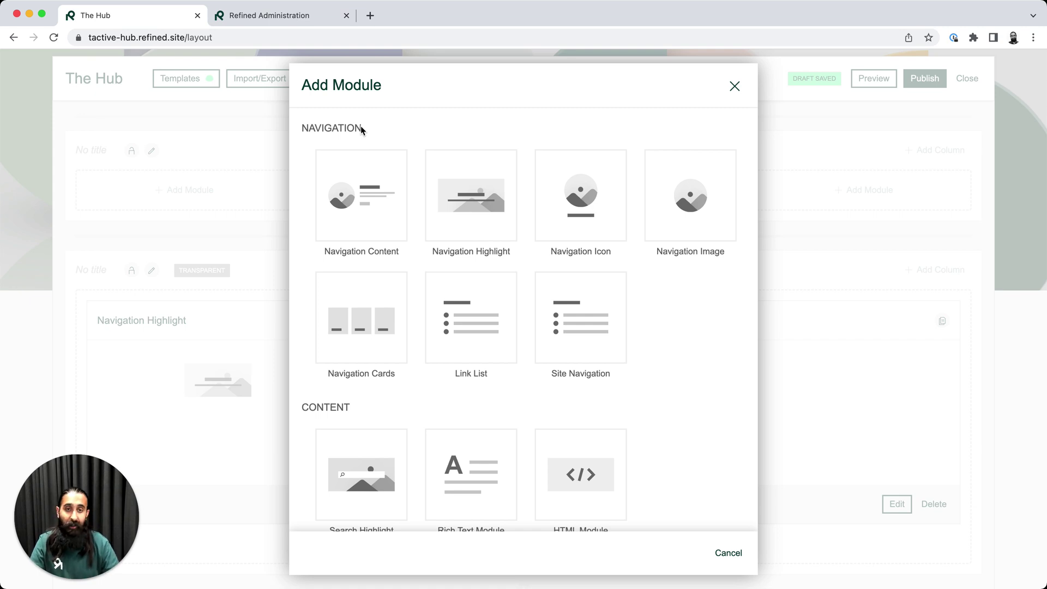
# Add an Activity Stream module from the Confluence group and switch its filter to Advanced CQL.
pyautogui.scroll(-4, 680, 492)
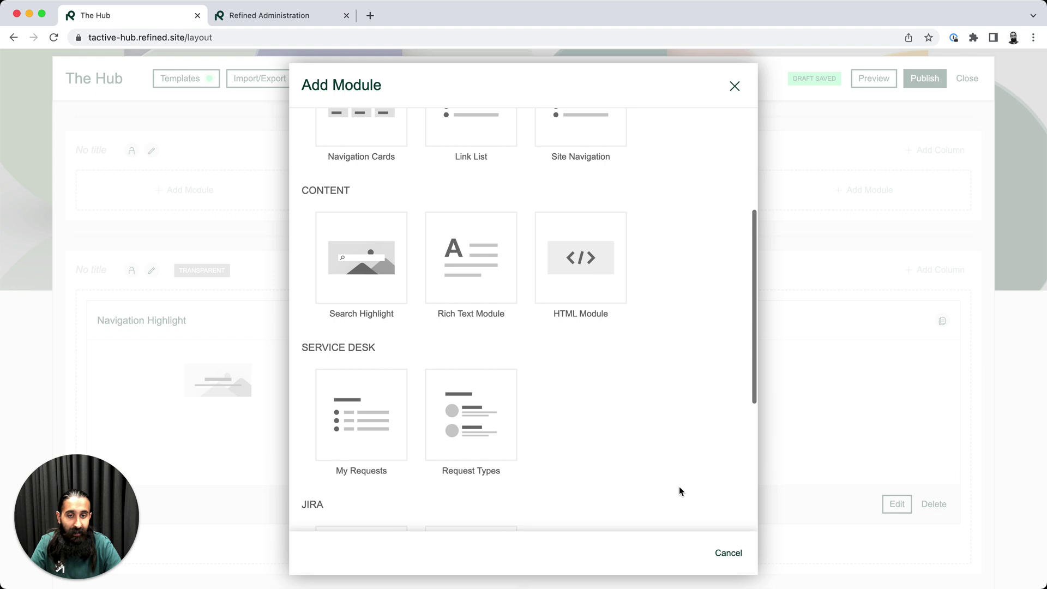
pyautogui.scroll(-5, 681, 492)
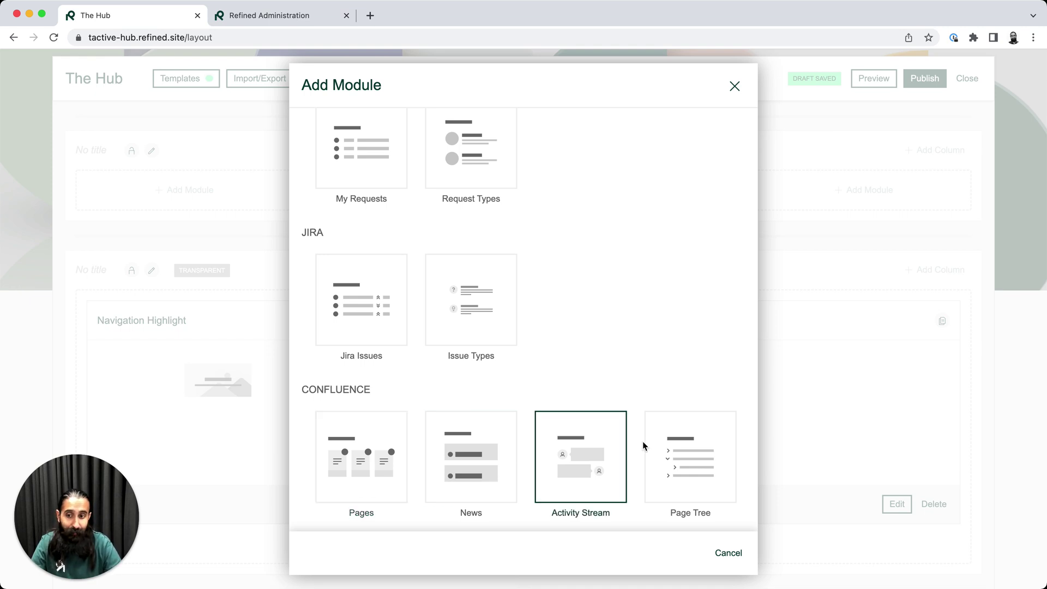
pyautogui.click(590, 467)
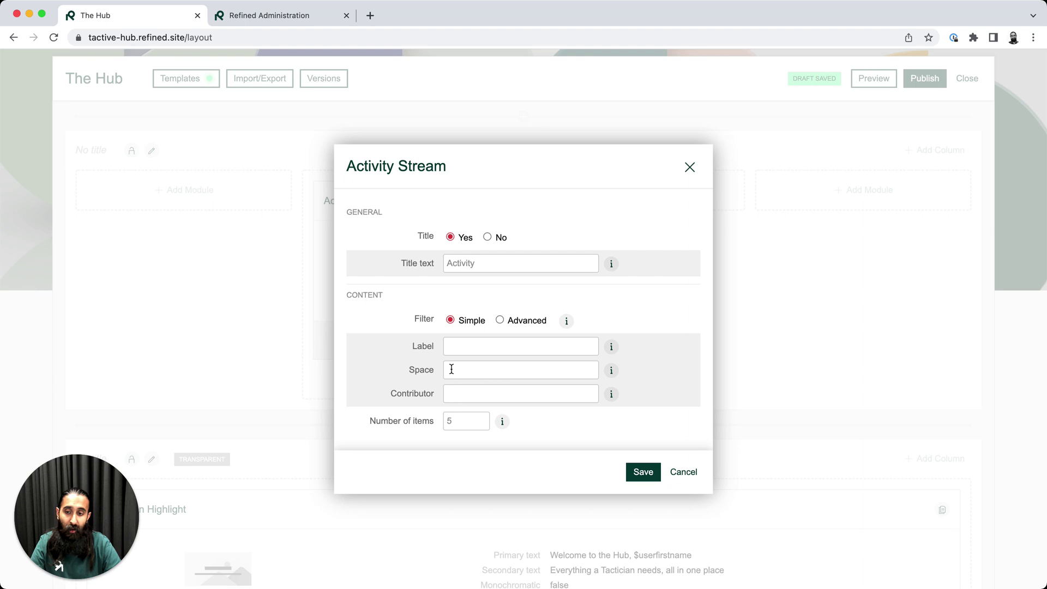
pyautogui.click(500, 319)
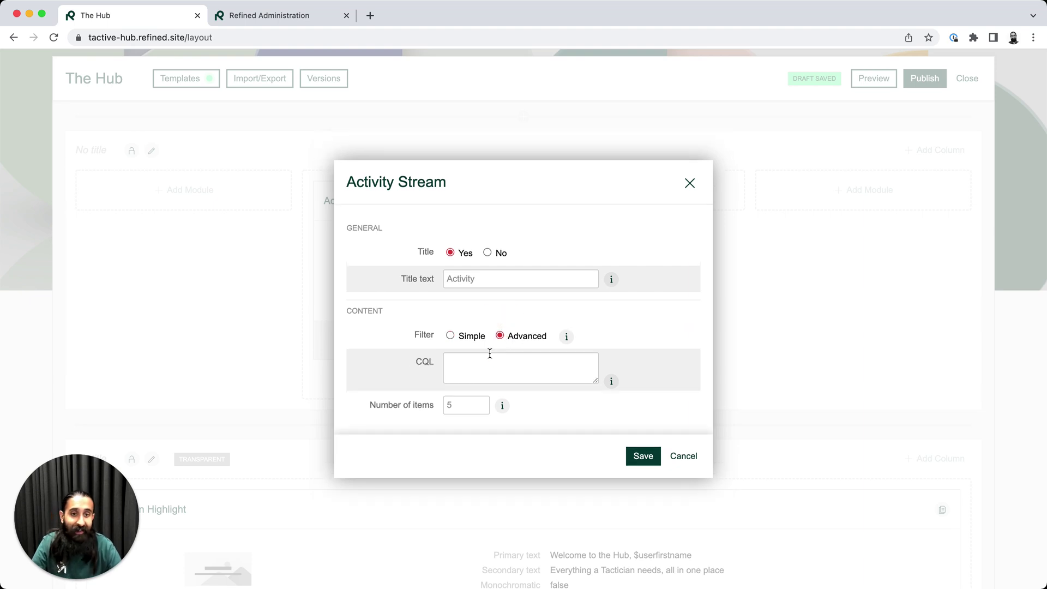
pyautogui.click(475, 365)
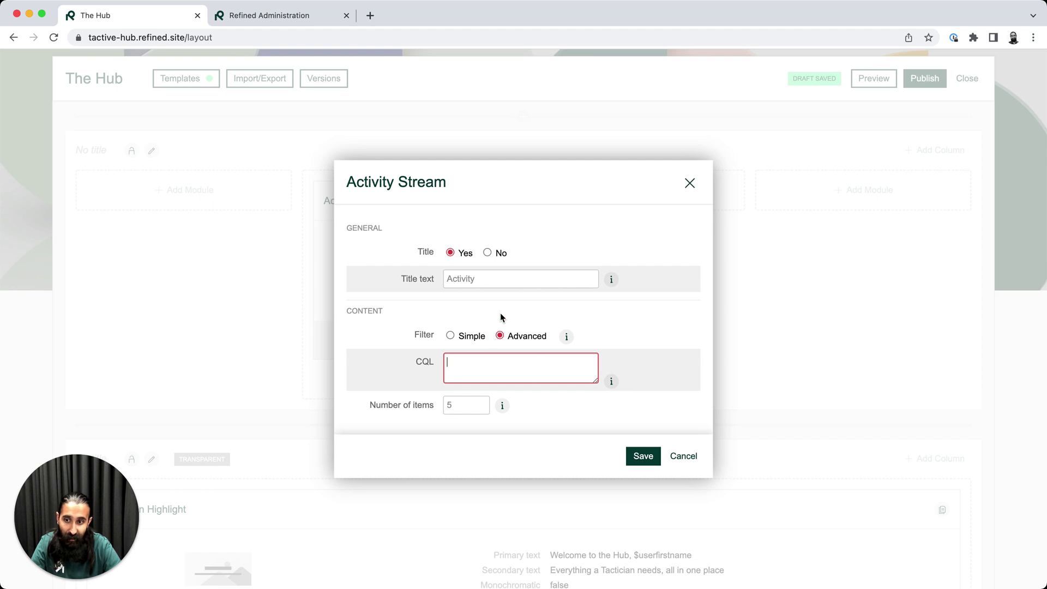
# Discard the Activity Stream settings, close the Site Builder editor, and scroll through the live homepage.
pyautogui.click(690, 185)
pyautogui.click(967, 81)
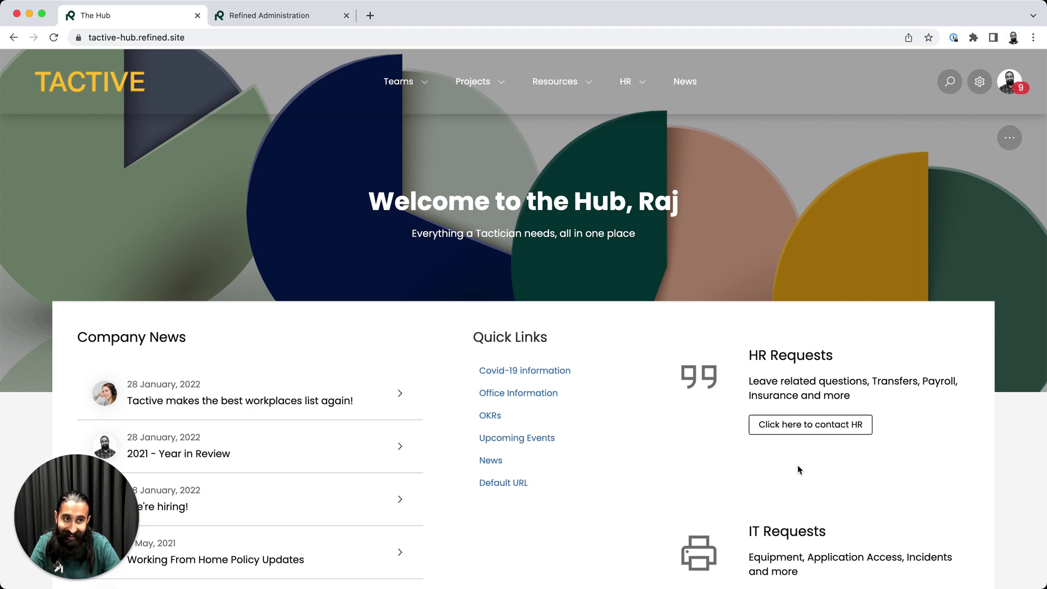
pyautogui.scroll(-6, 803, 468)
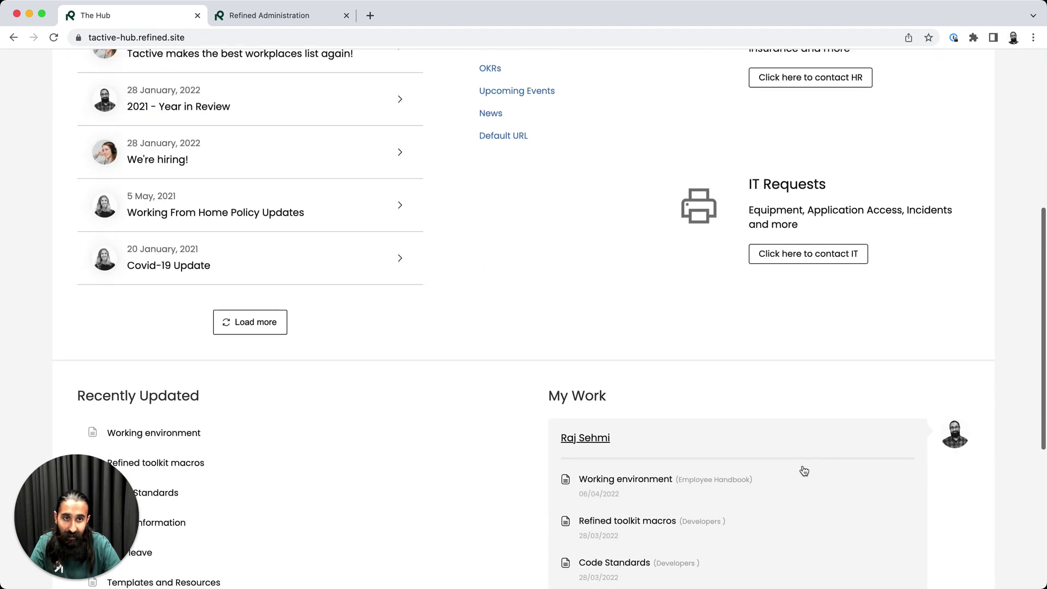
pyautogui.scroll(-5, 804, 470)
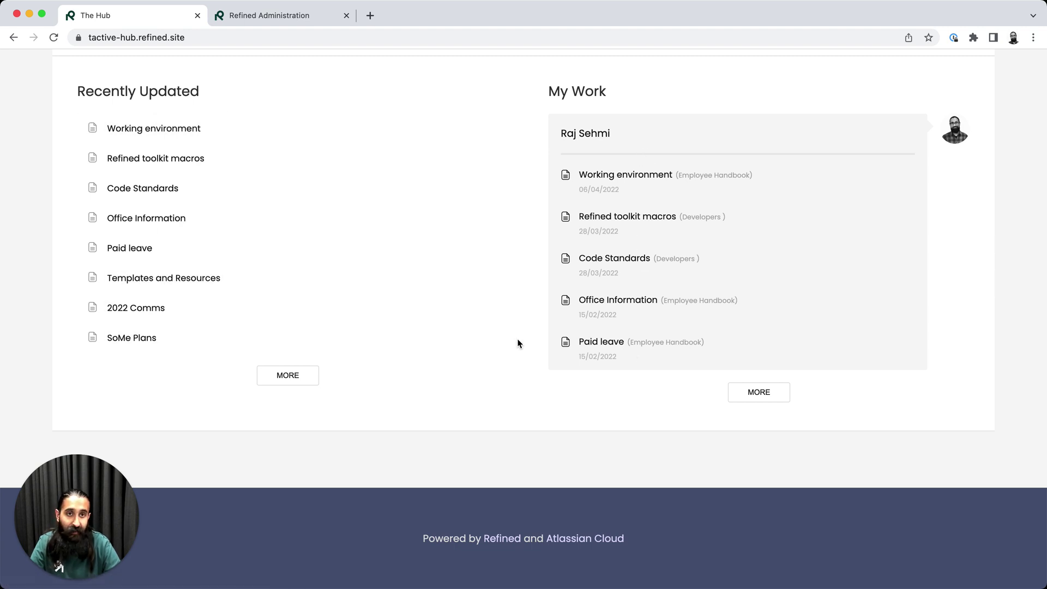
pyautogui.scroll(12, 518, 344)
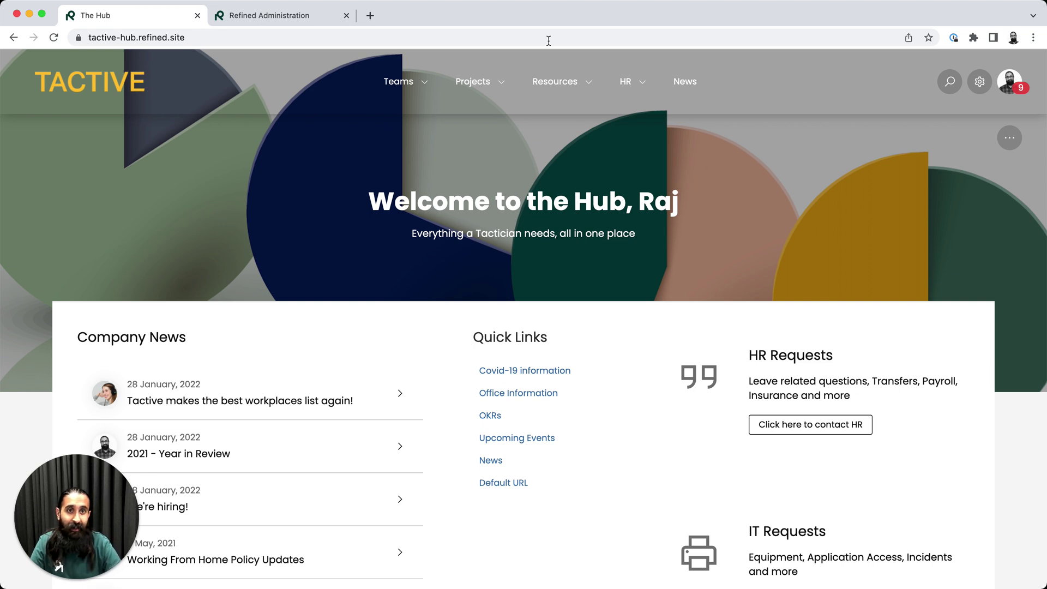
# Under Audience Features, edit the 'Upcoming downtime' banner, tick Published, and save it.
pyautogui.click(979, 85)
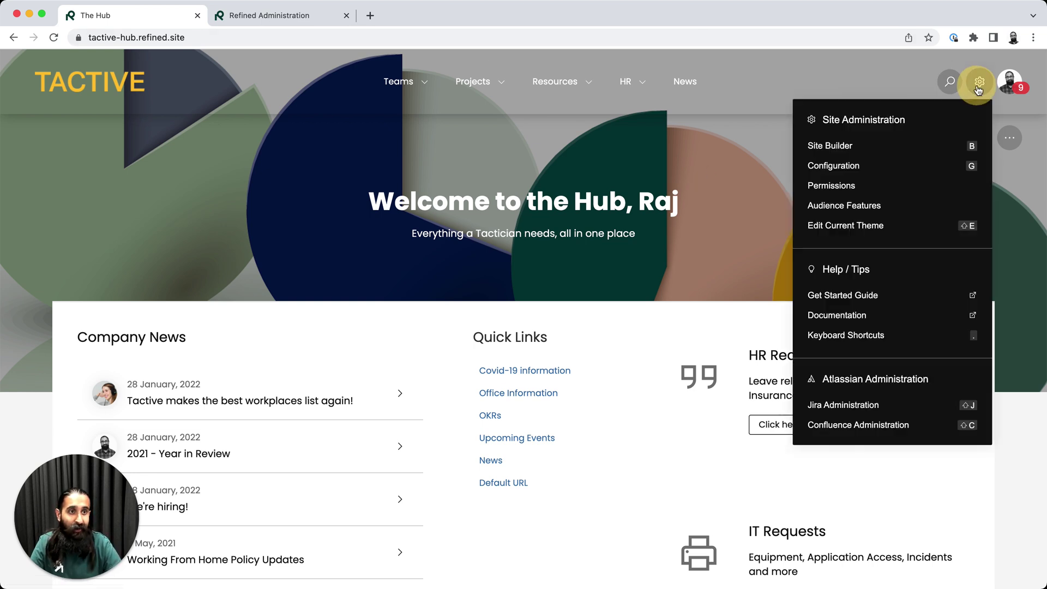
pyautogui.click(881, 207)
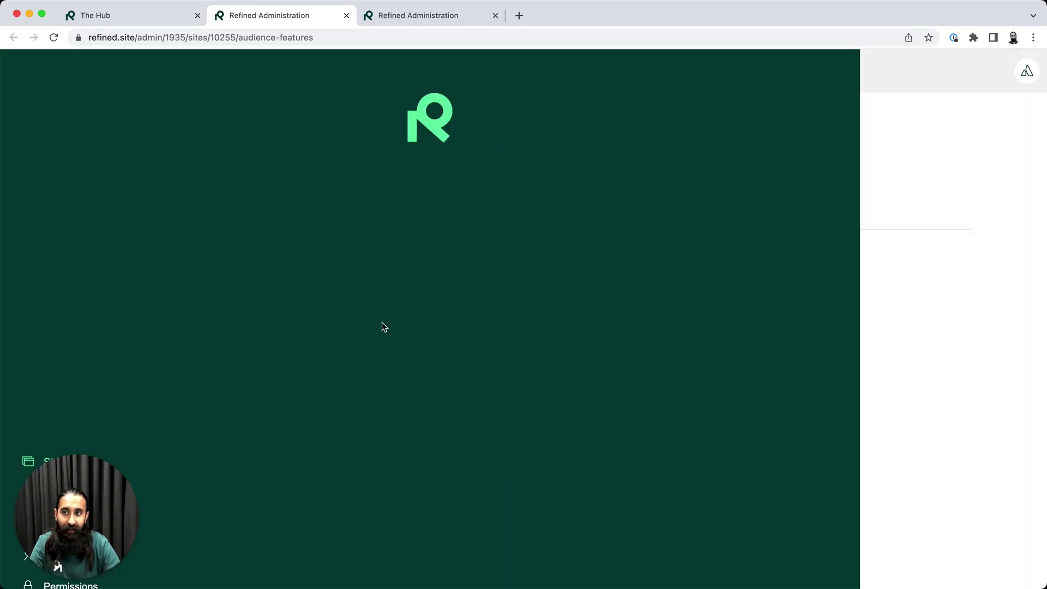
pyautogui.scroll(-10, 594, 400)
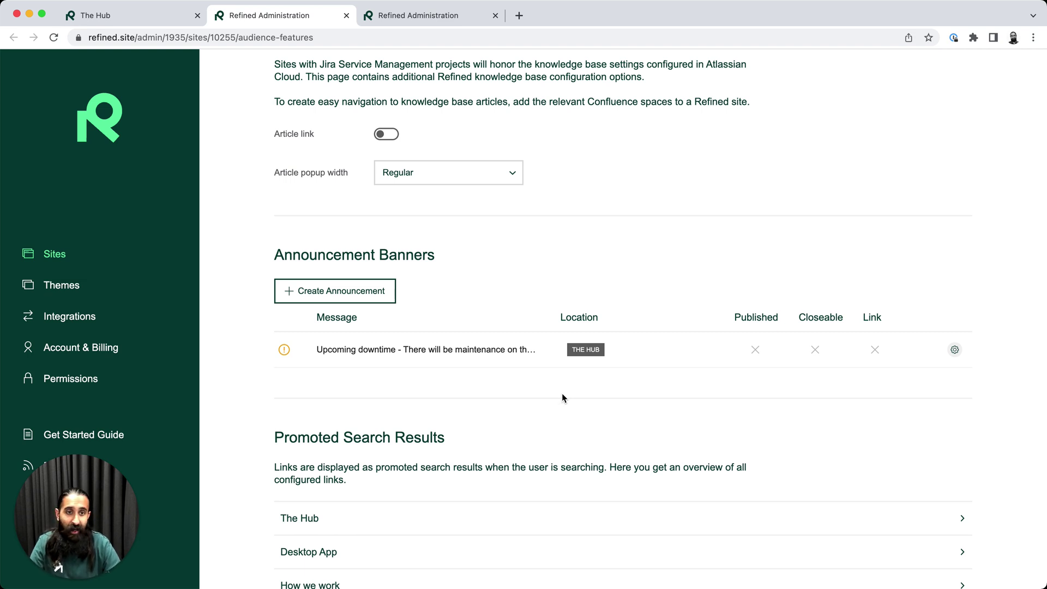
pyautogui.click(954, 350)
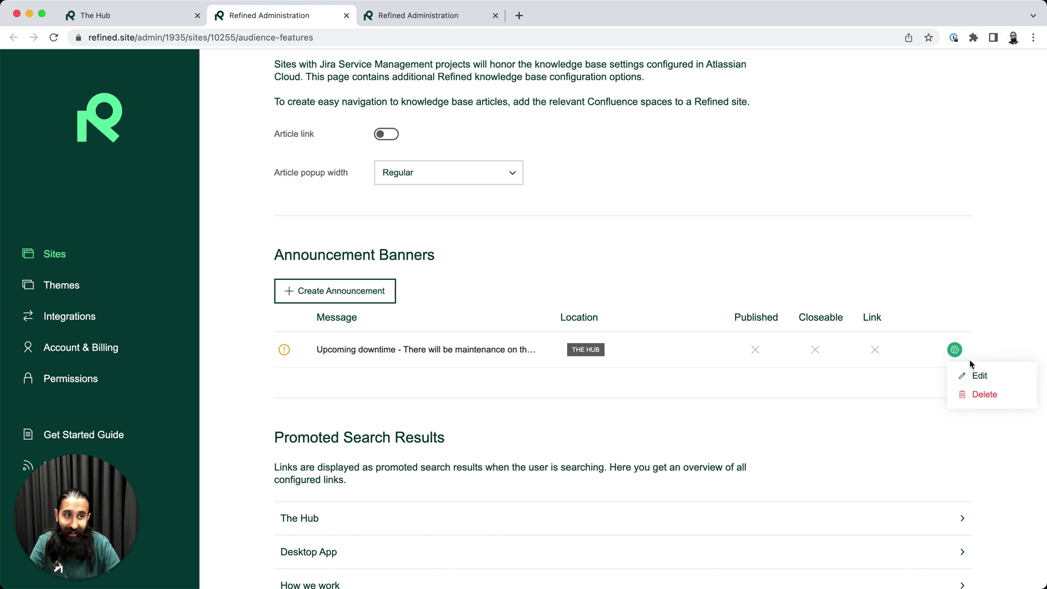
pyautogui.click(972, 375)
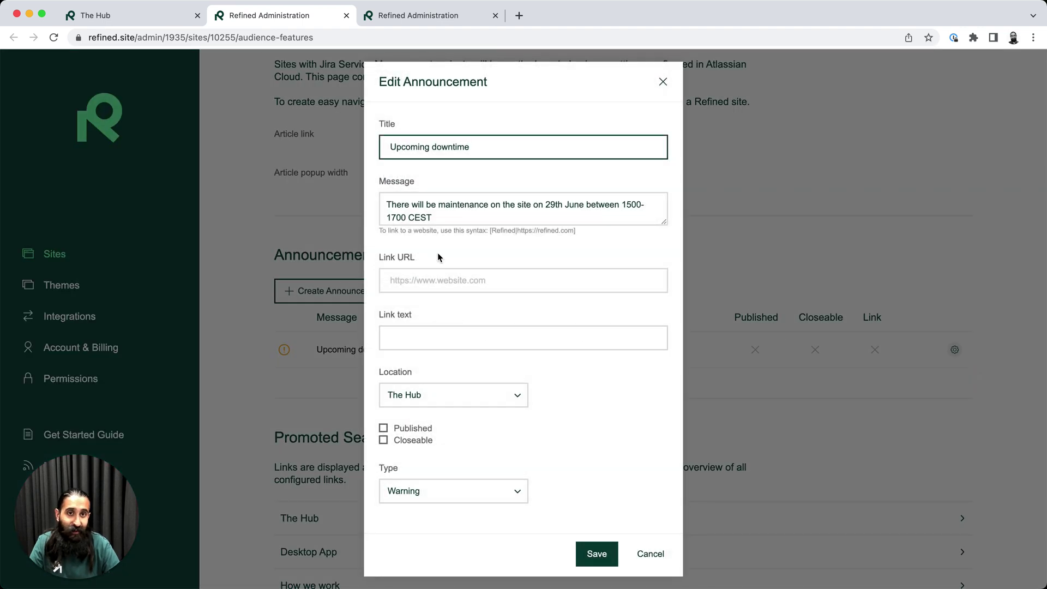
pyautogui.click(384, 429)
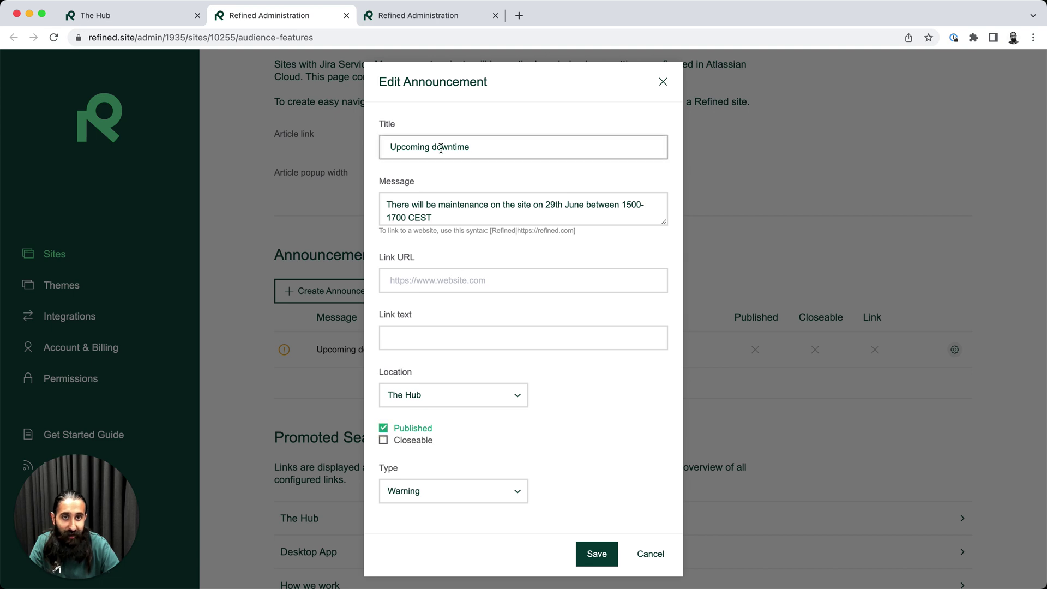
pyautogui.click(598, 553)
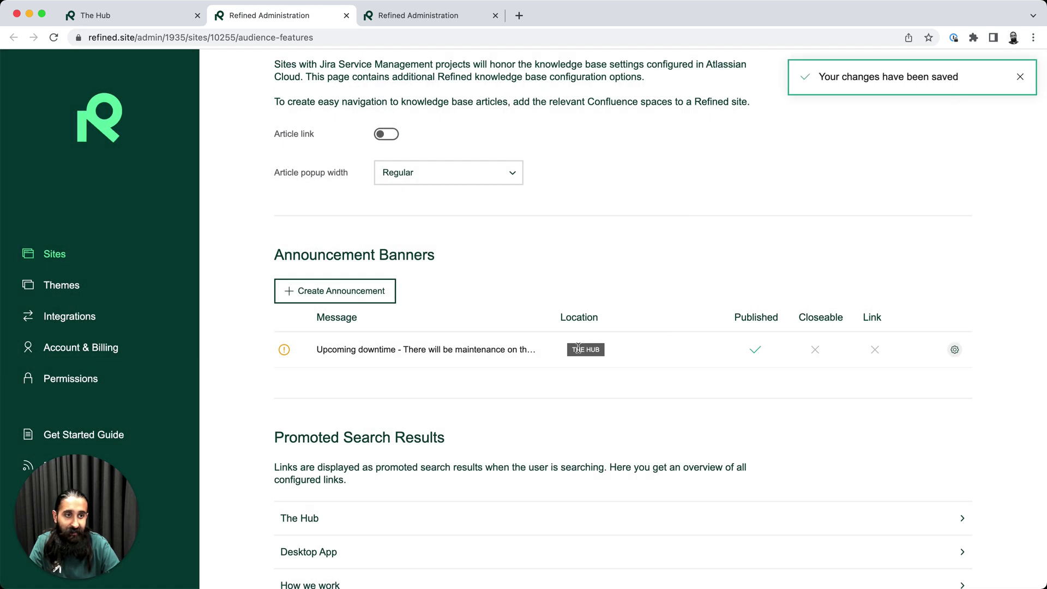
# Reload The Hub to show the downtime banner and expand the 'Tactive makes the best workplaces list again!' story.
pyautogui.click(144, 14)
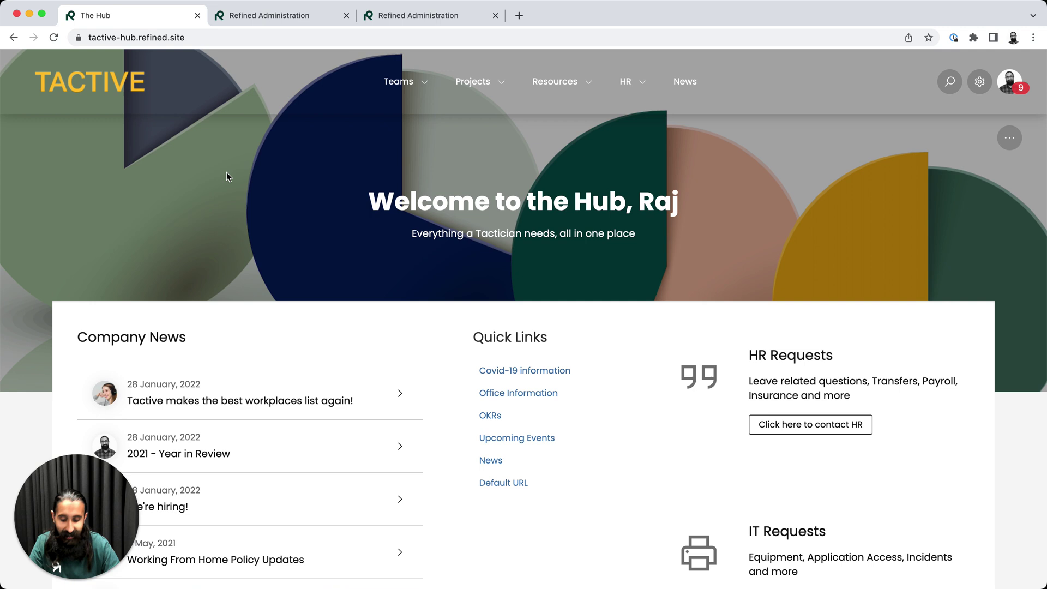
pyautogui.press('super+r')
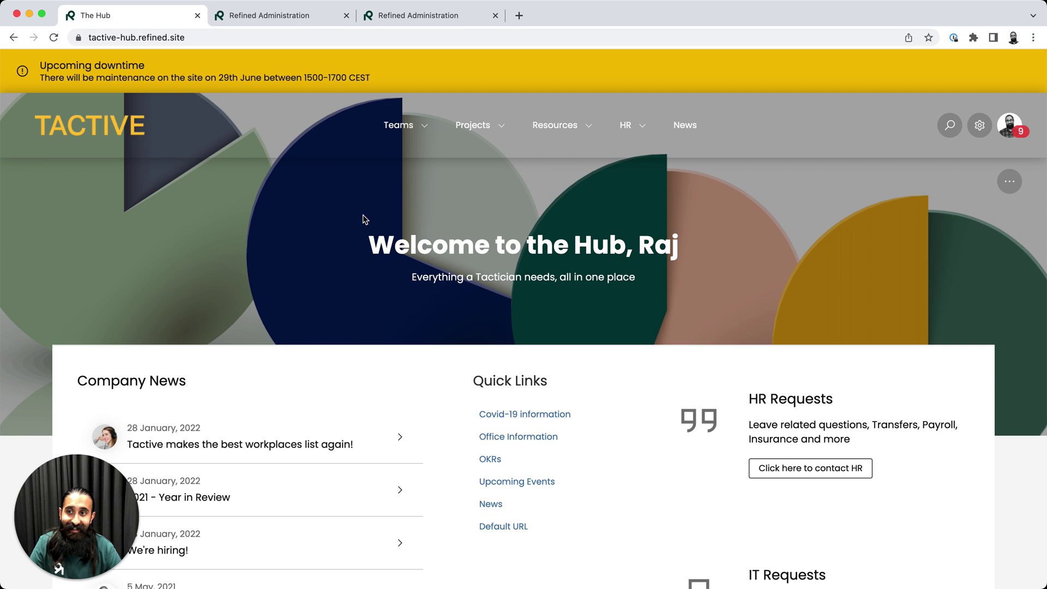
pyautogui.scroll(-4, 362, 217)
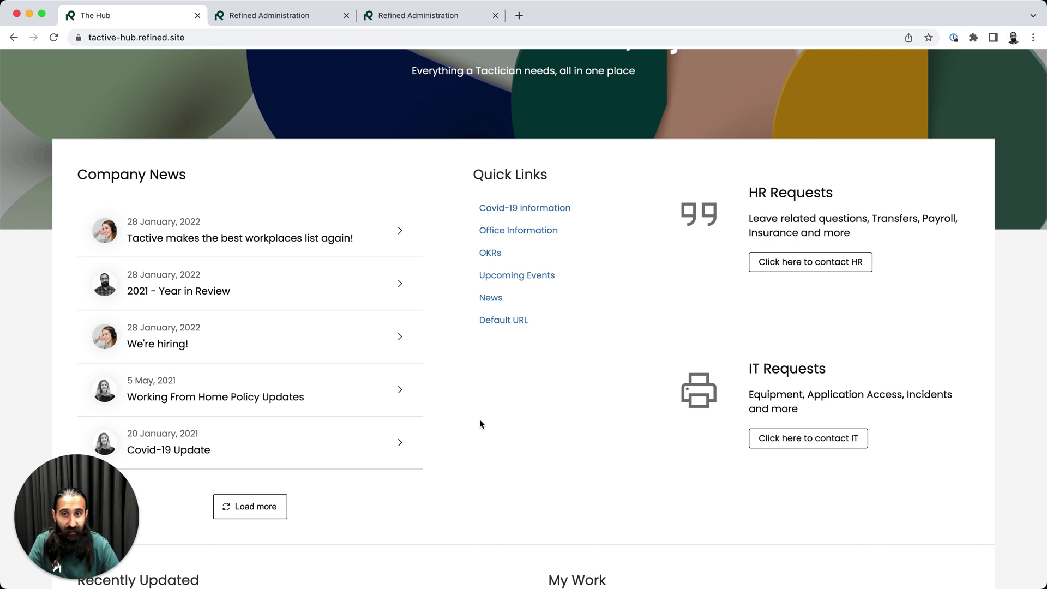
pyautogui.click(399, 233)
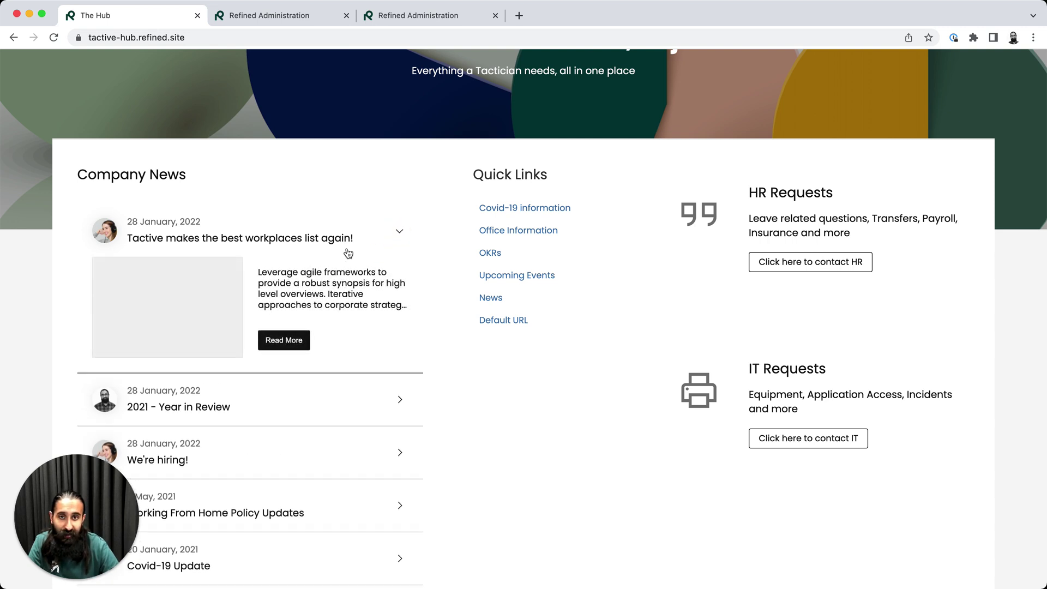
pyautogui.scroll(-1, 496, 478)
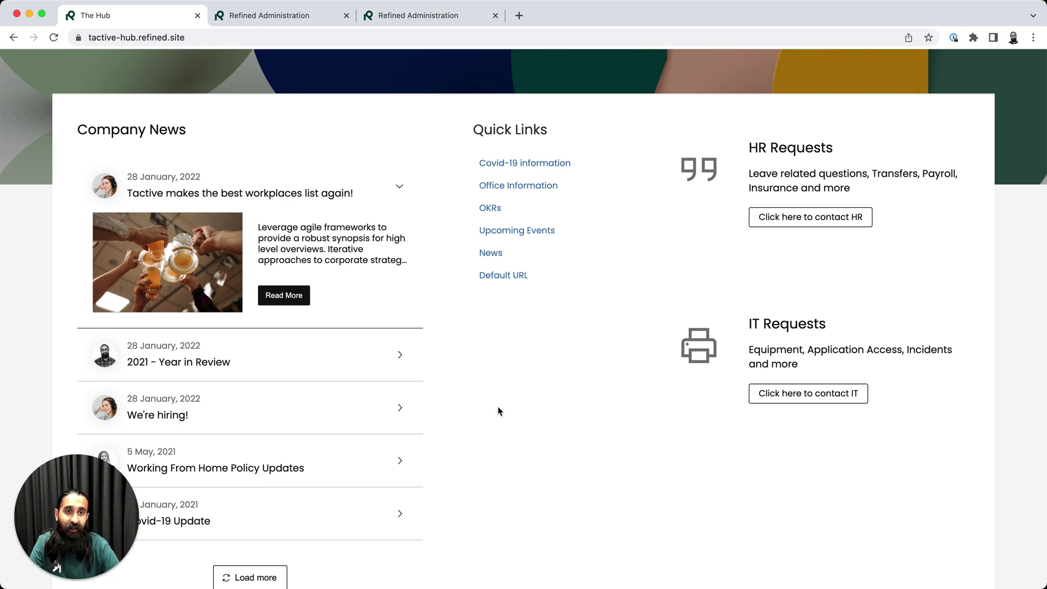
pyautogui.scroll(5, 499, 412)
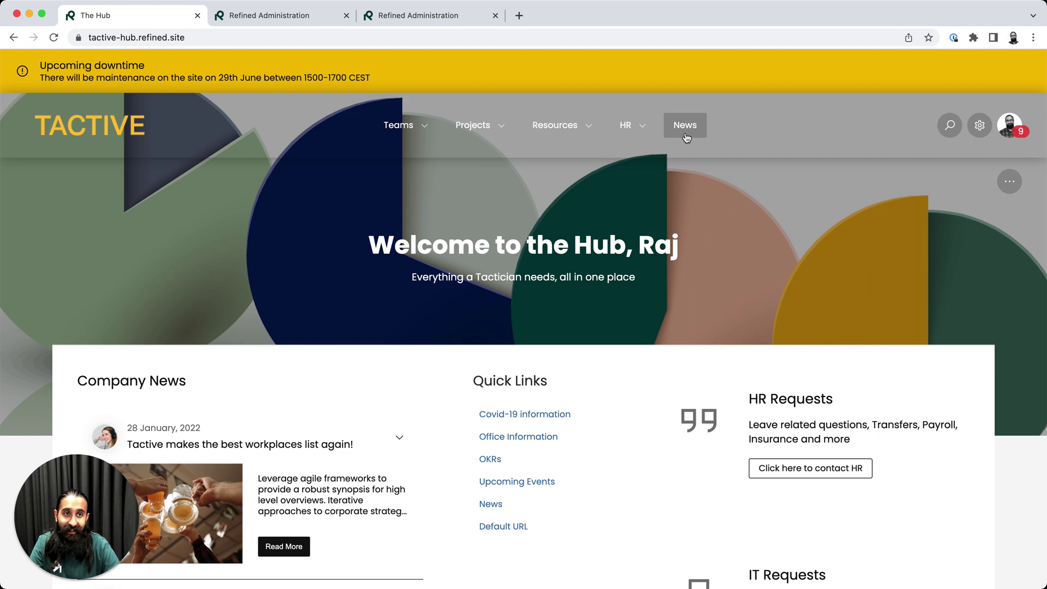
# Go to the News Center page and scroll through its company, life, product and team carousels.
pyautogui.click(687, 129)
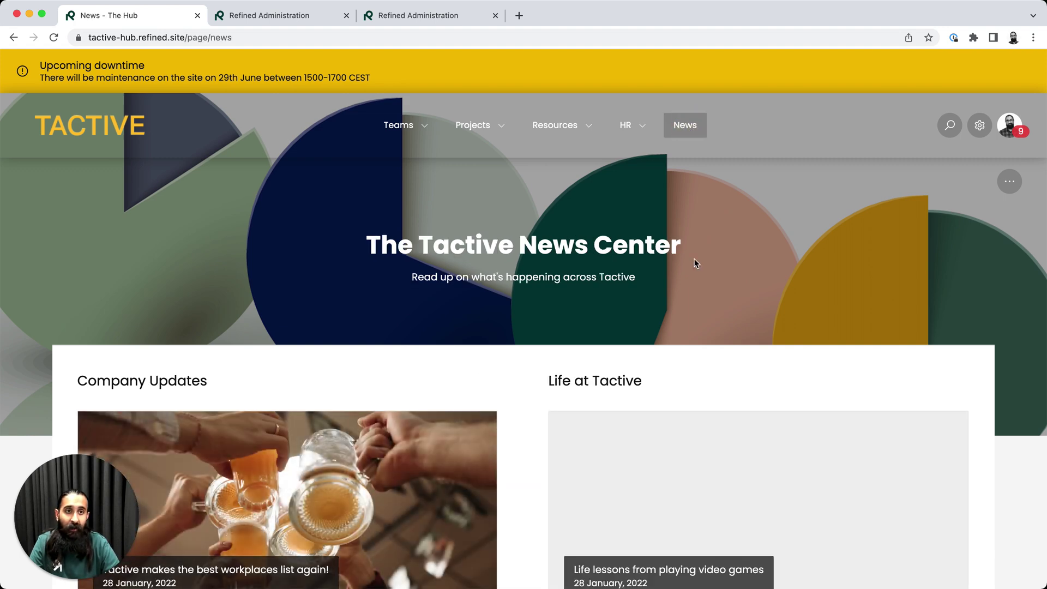
pyautogui.scroll(-5, 696, 264)
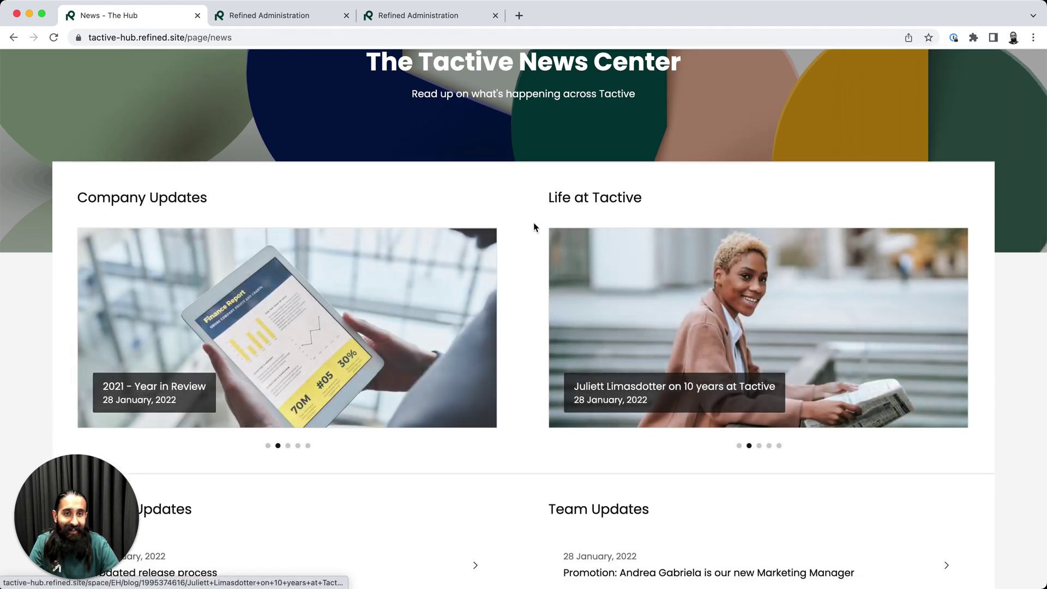
pyautogui.scroll(-3, 535, 257)
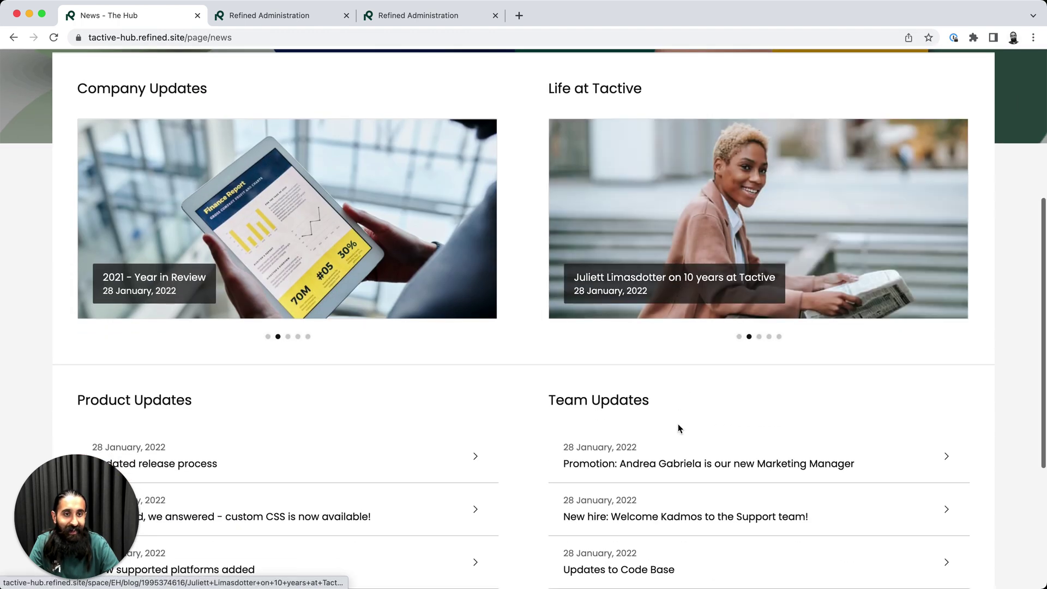
pyautogui.scroll(-2, 491, 397)
pyautogui.scroll(2, 352, 330)
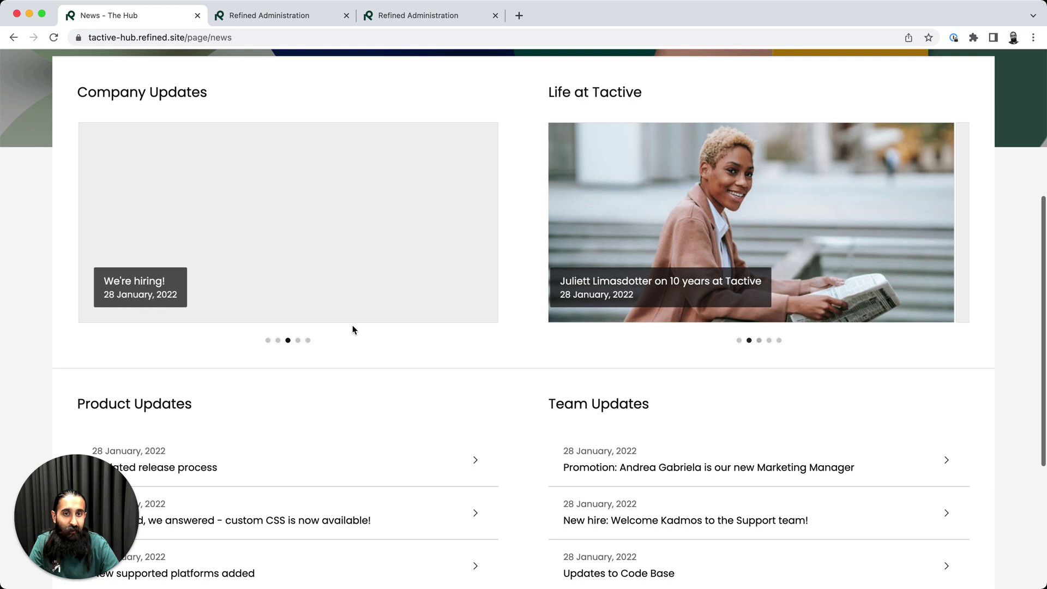
pyautogui.scroll(1, 352, 330)
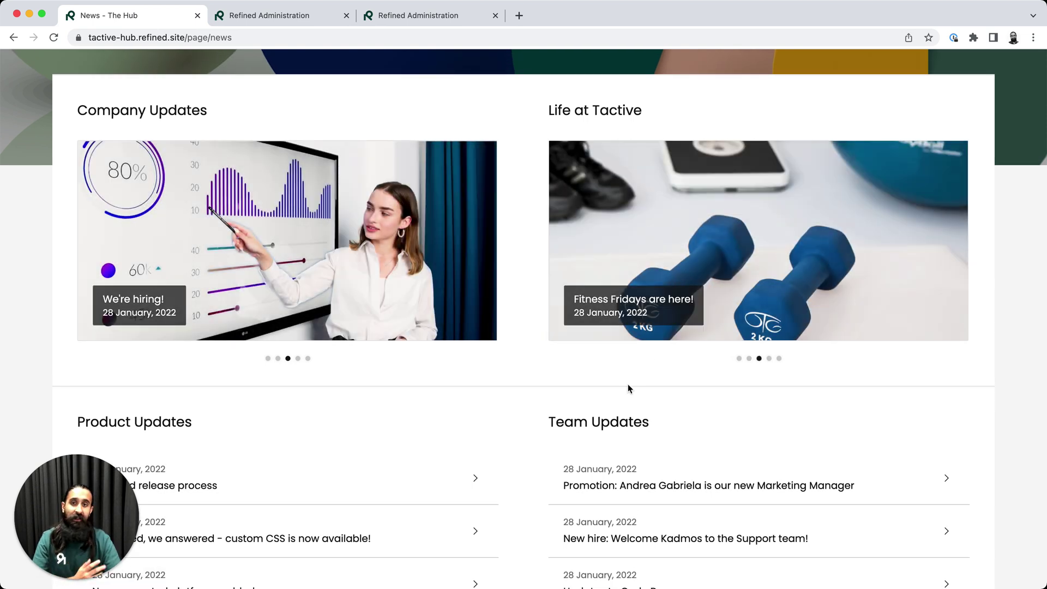
pyautogui.scroll(-5, 539, 432)
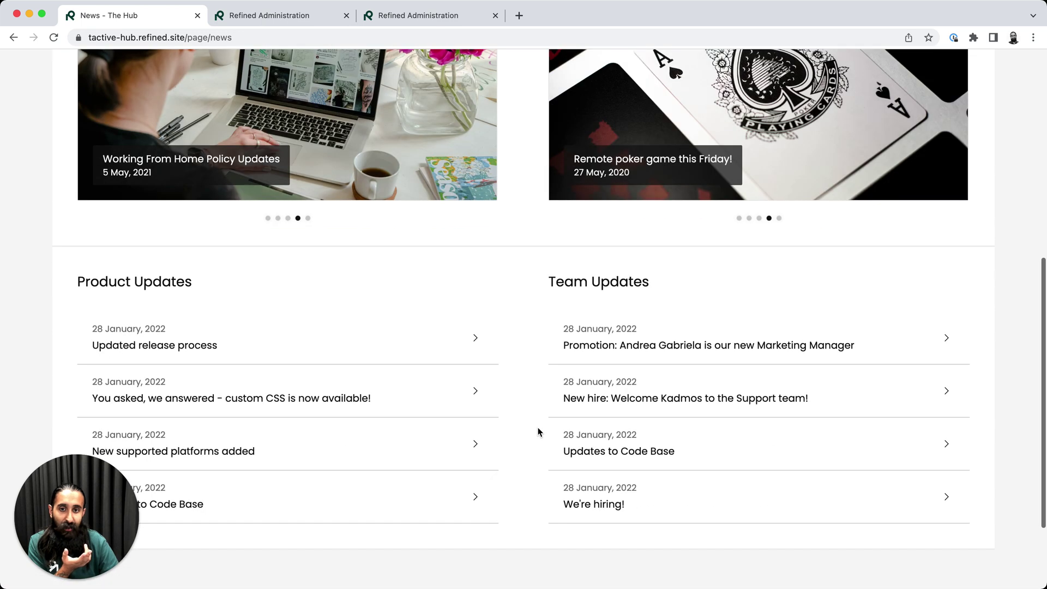
# Expand and collapse the 'Updated release process' item, then scroll back to the top.
pyautogui.click(479, 343)
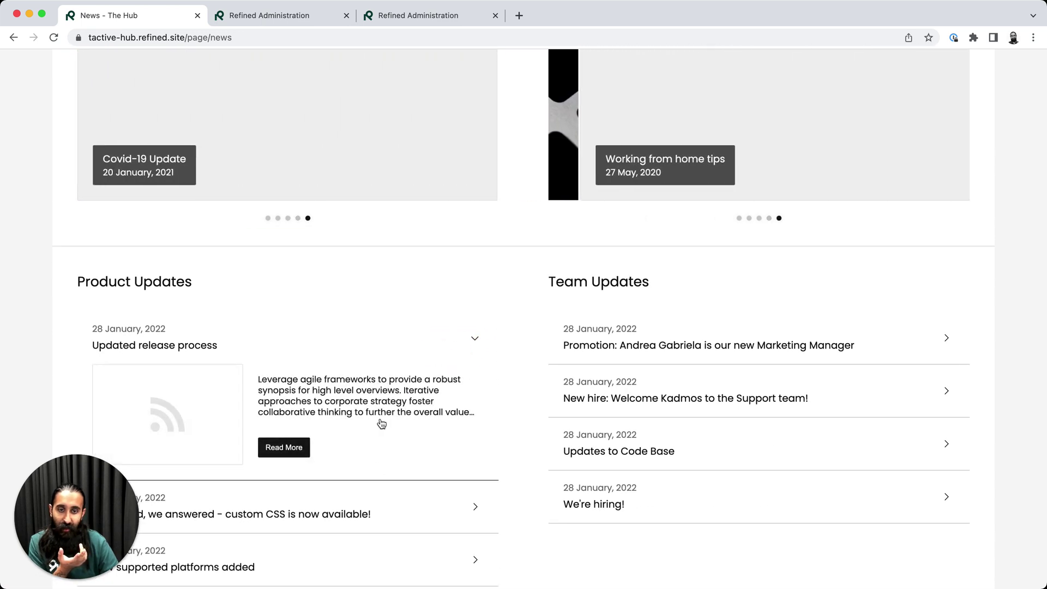
pyautogui.click(475, 339)
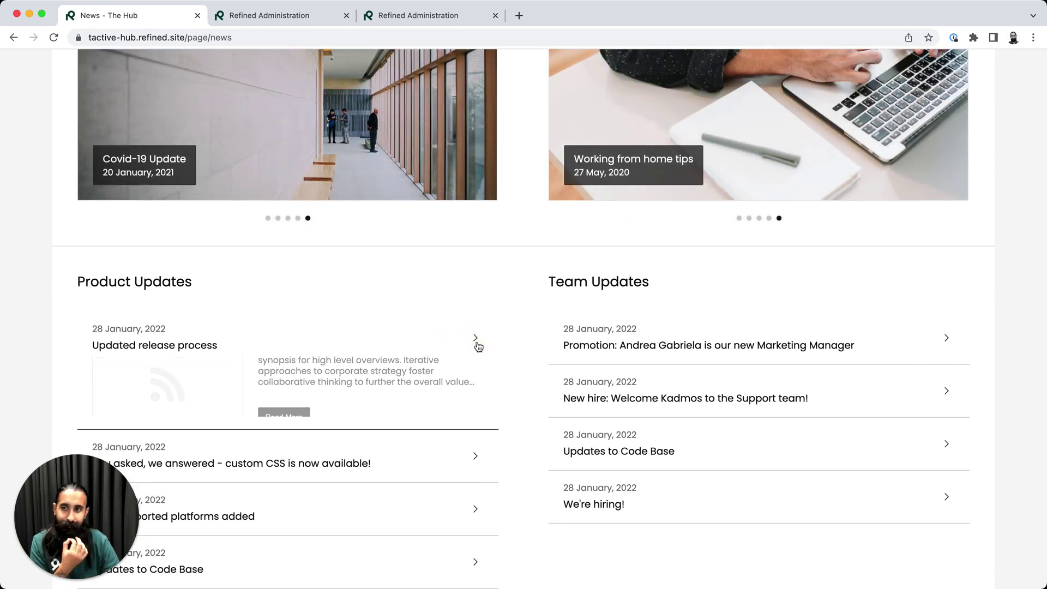
pyautogui.scroll(4, 479, 495)
pyautogui.scroll(2, 477, 494)
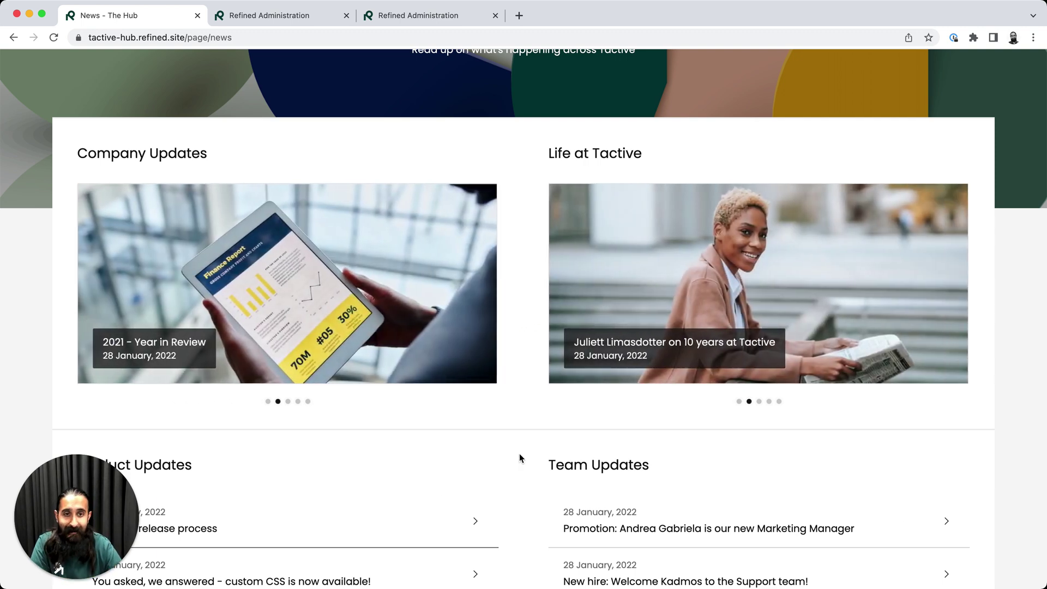
pyautogui.scroll(5, 520, 456)
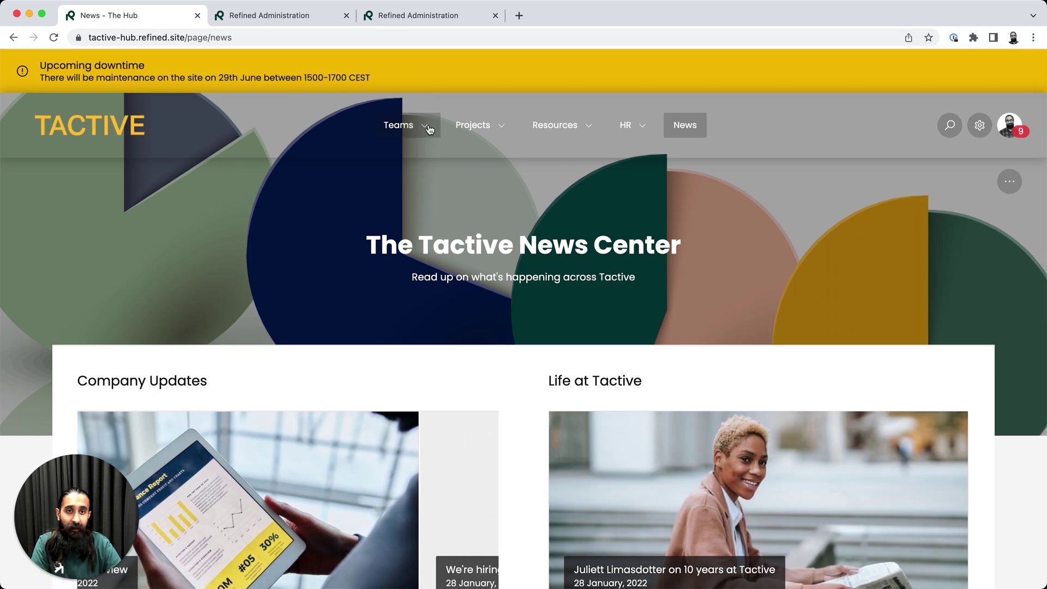
# Visit the Developers team space and return to the Hub home page.
pyautogui.click(429, 129)
pyautogui.click(289, 221)
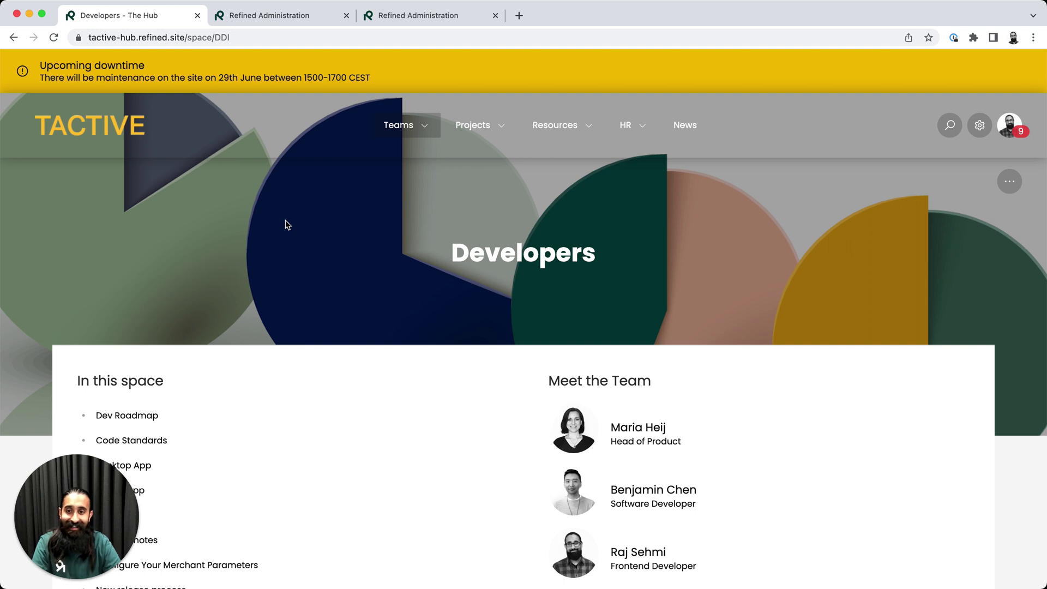
pyautogui.click(102, 118)
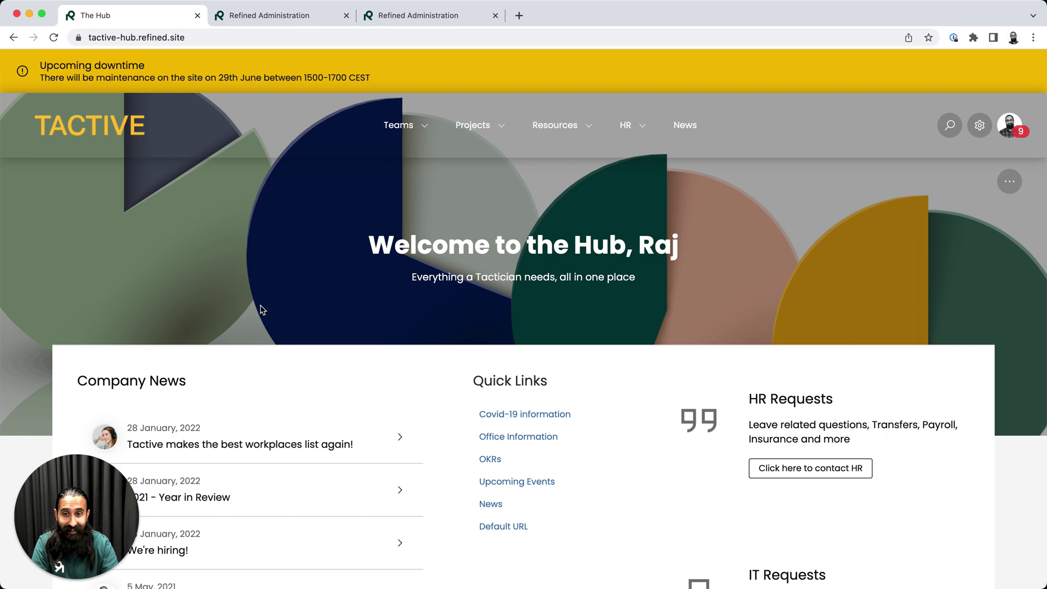
# Open Working environment from Recently Updated, close the editor tab, and check the page's actions menu.
pyautogui.scroll(-3, 346, 447)
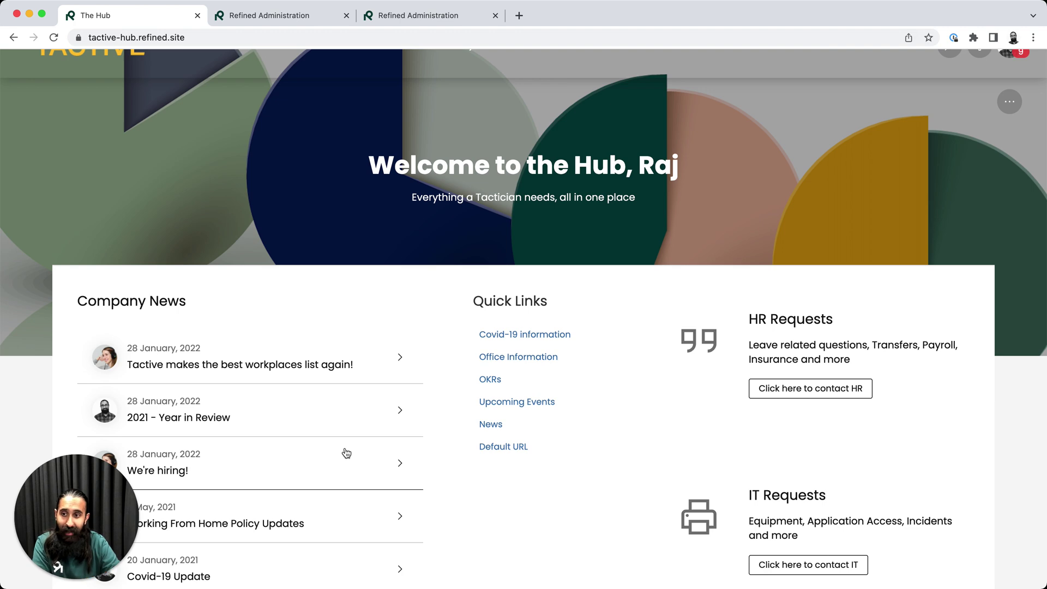
pyautogui.scroll(-10, 346, 453)
pyautogui.click(186, 376)
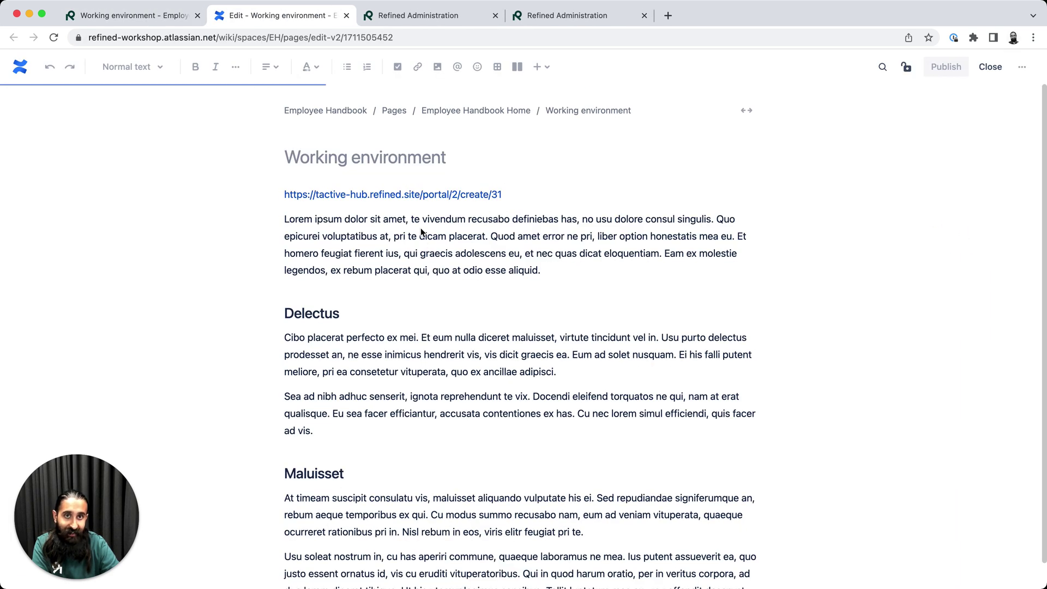
pyautogui.click(346, 15)
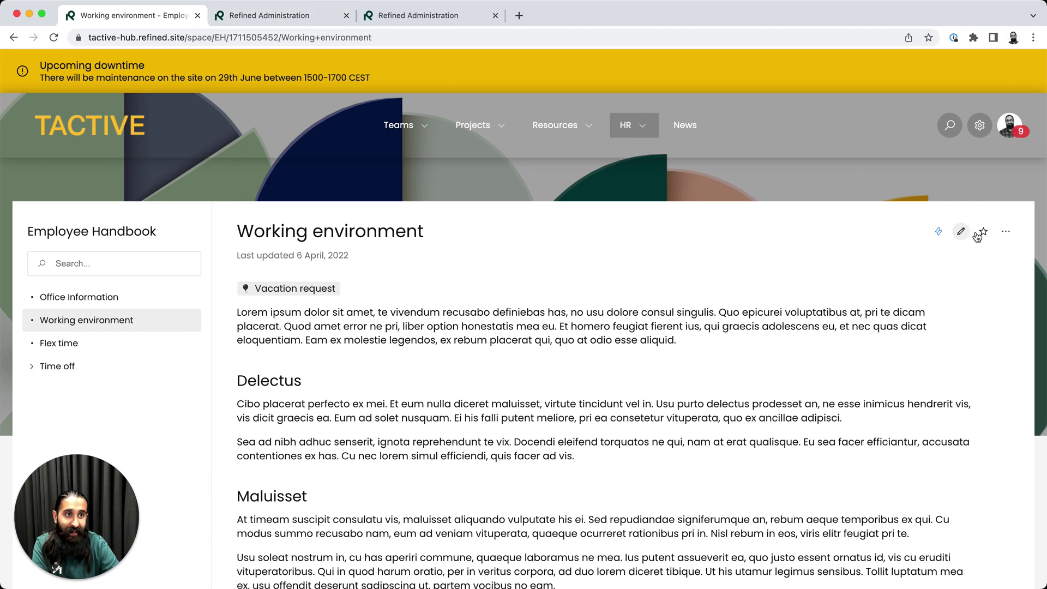
pyautogui.click(1007, 232)
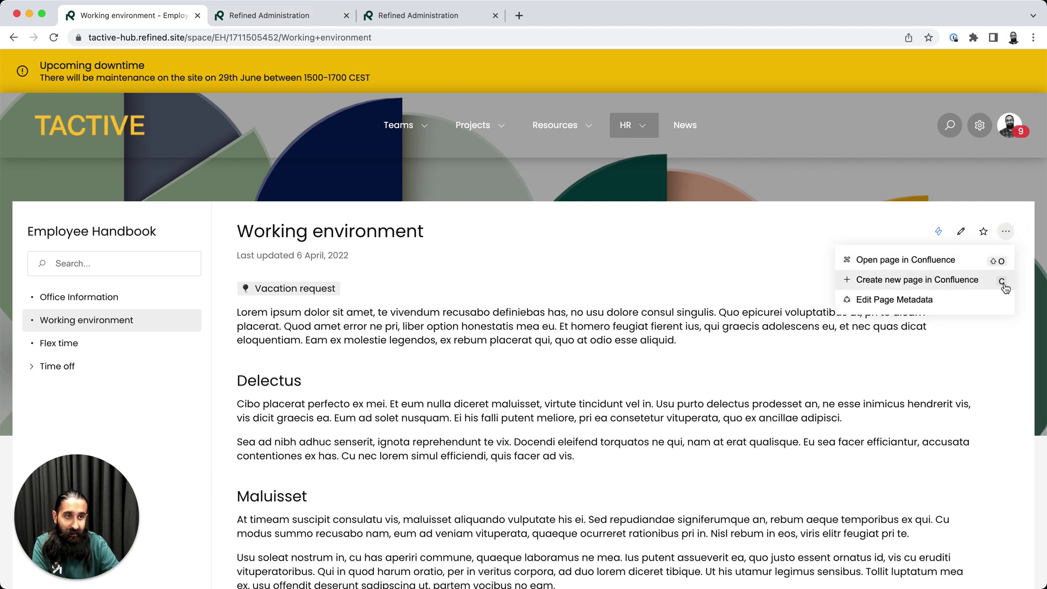
pyautogui.click(615, 259)
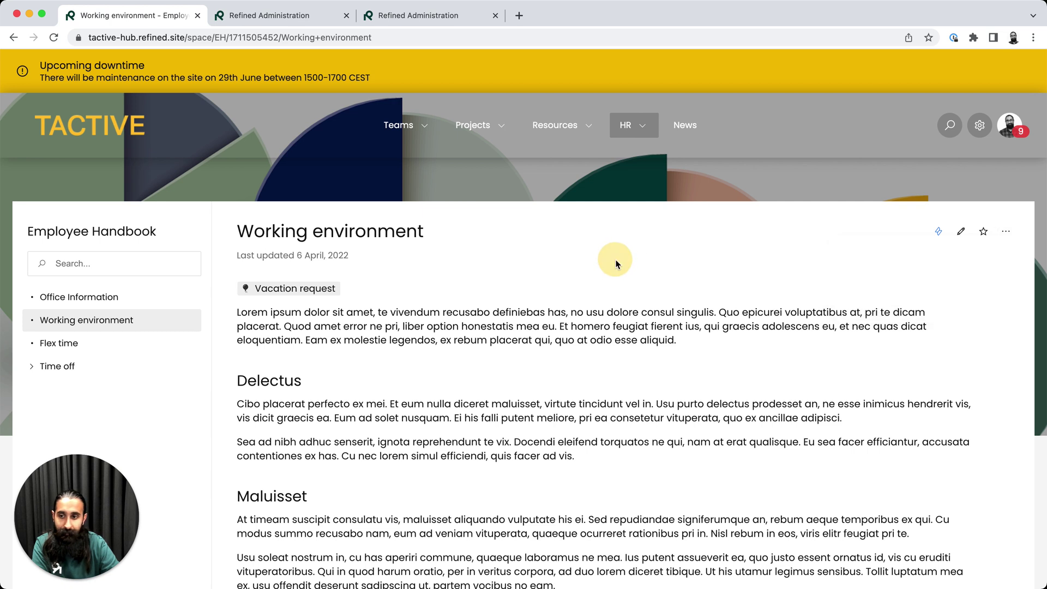
# Return to the Hub home page and open Site Builder from the gear menu.
pyautogui.click(119, 125)
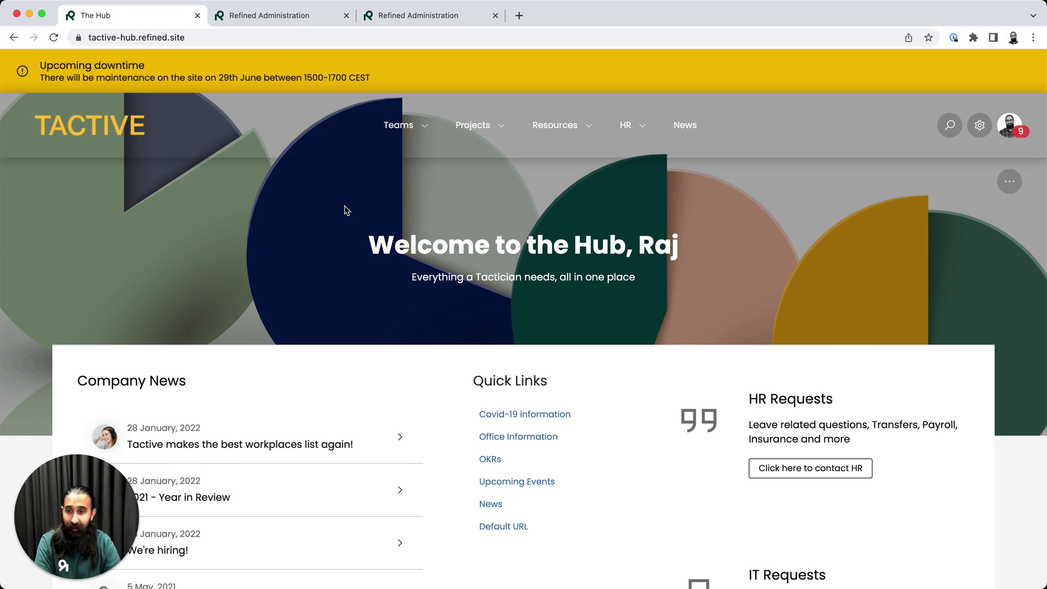
pyautogui.click(981, 125)
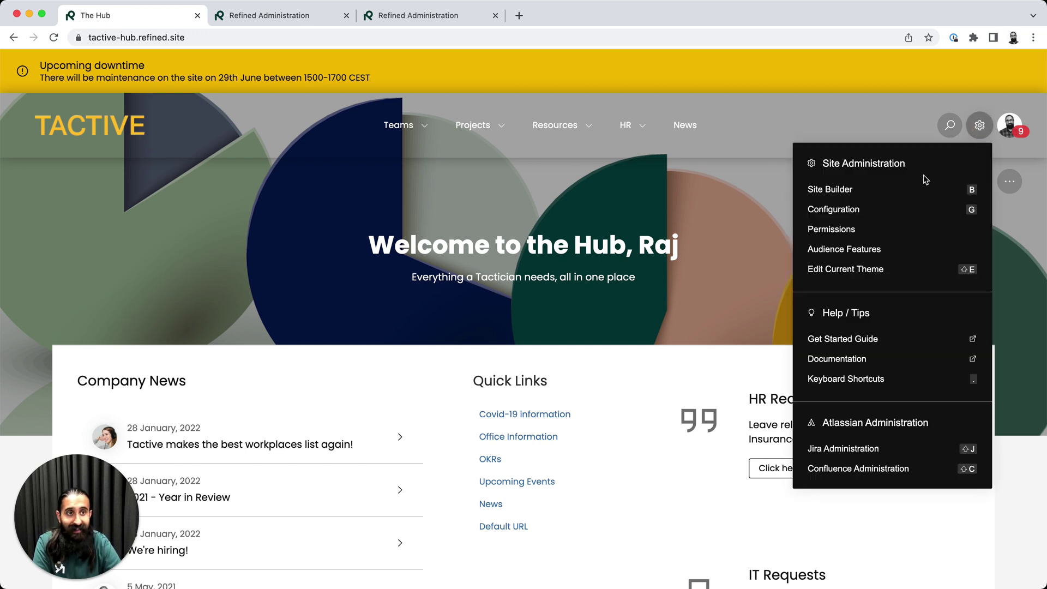
pyautogui.click(908, 189)
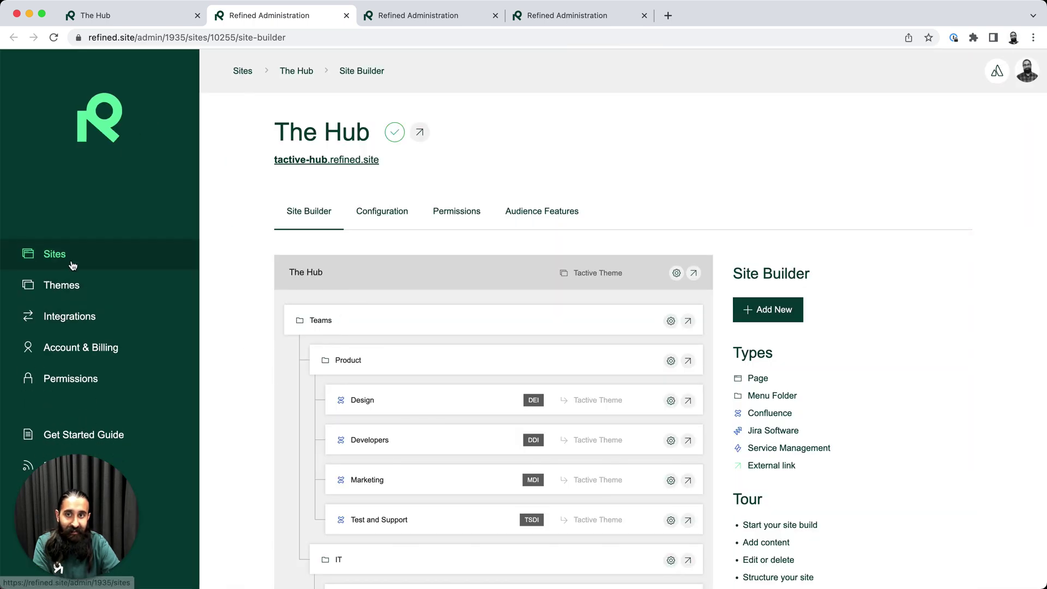
# Browse the Sites overview listing Refined Sandbox Site, Intranet Site and The Hub.
pyautogui.click(67, 261)
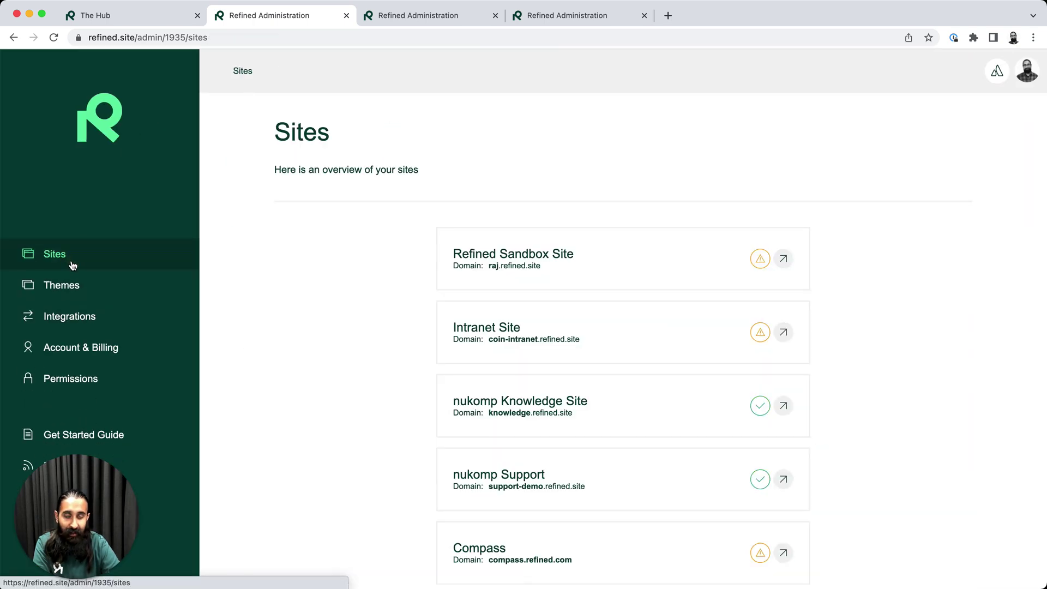
pyautogui.scroll(-10, 439, 405)
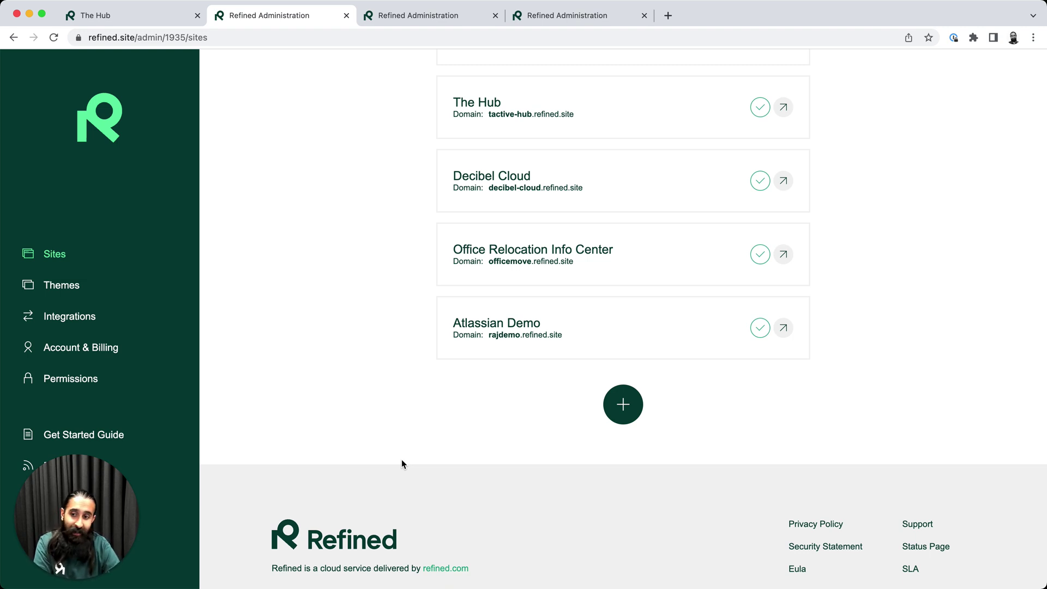
pyautogui.scroll(7, 401, 461)
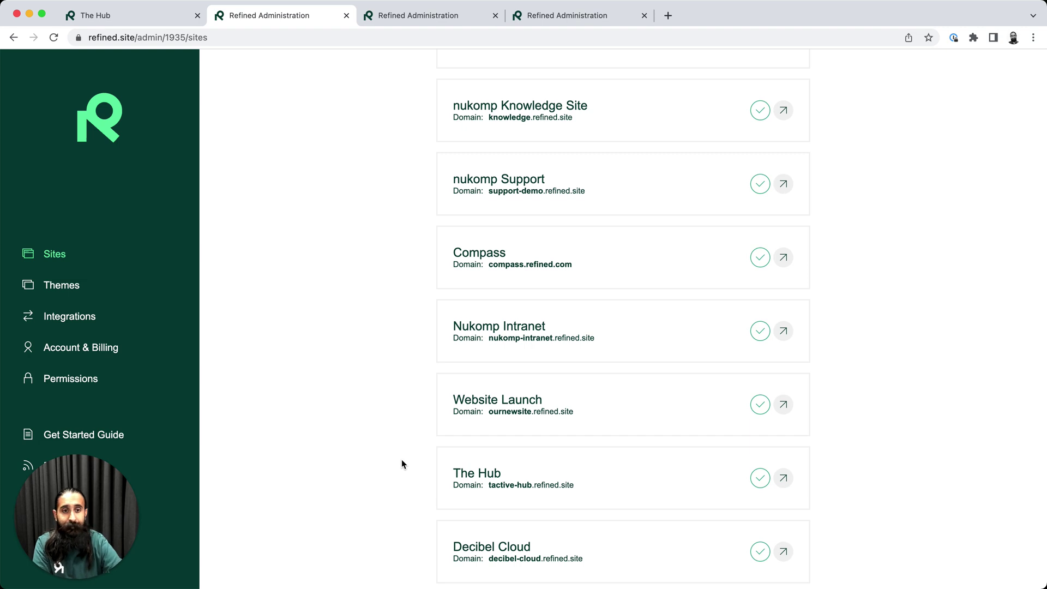
pyautogui.scroll(6, 403, 461)
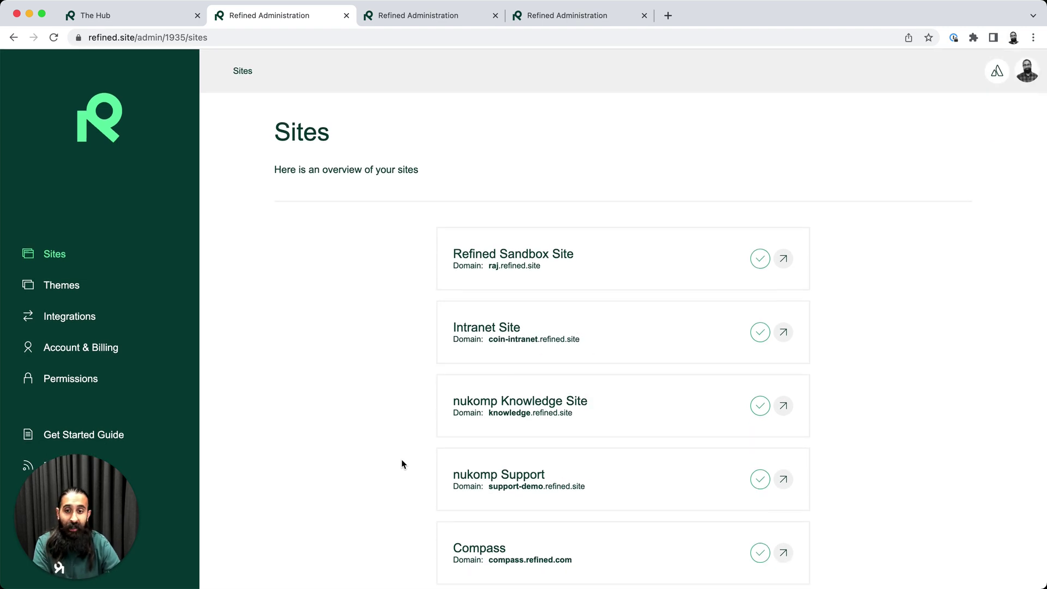